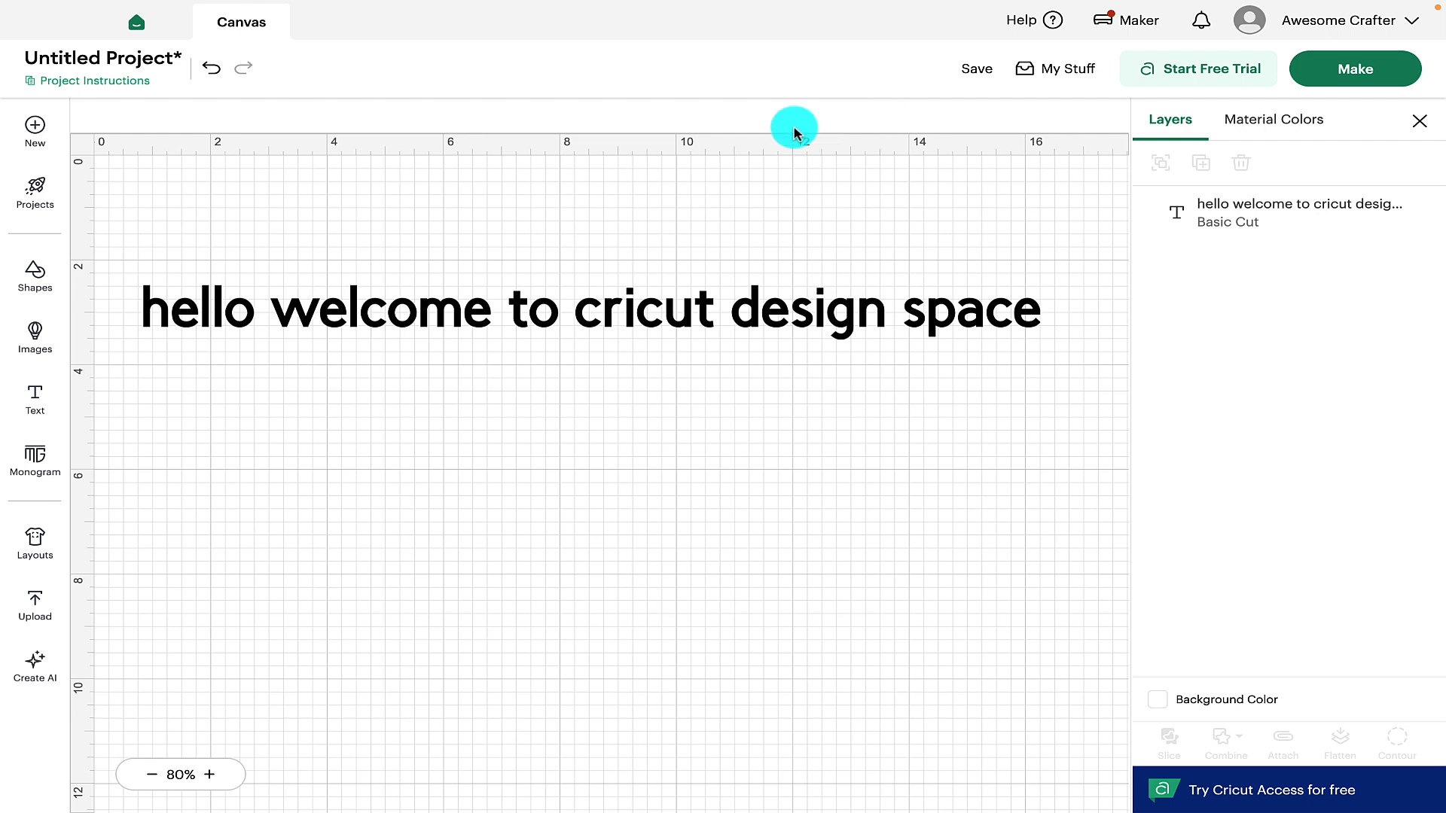
Select the 'hello welcome to cricut design space' text layer on the canvas
{"action": "left_click", "coordinate": [584, 316]}
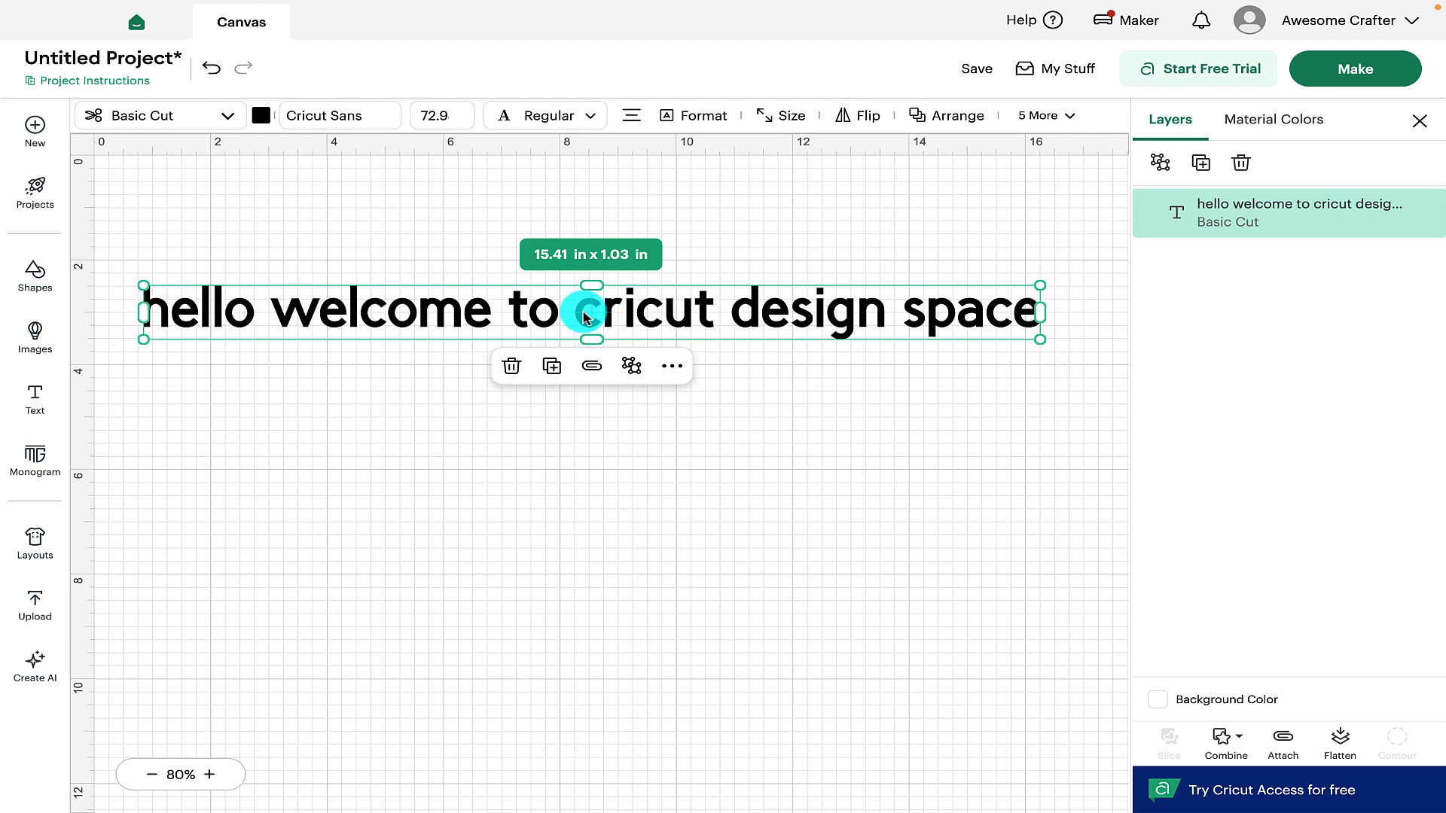
Step the welcome text's font size up and down until it reads 72
{"action": "left_click", "coordinate": [224, 116]}
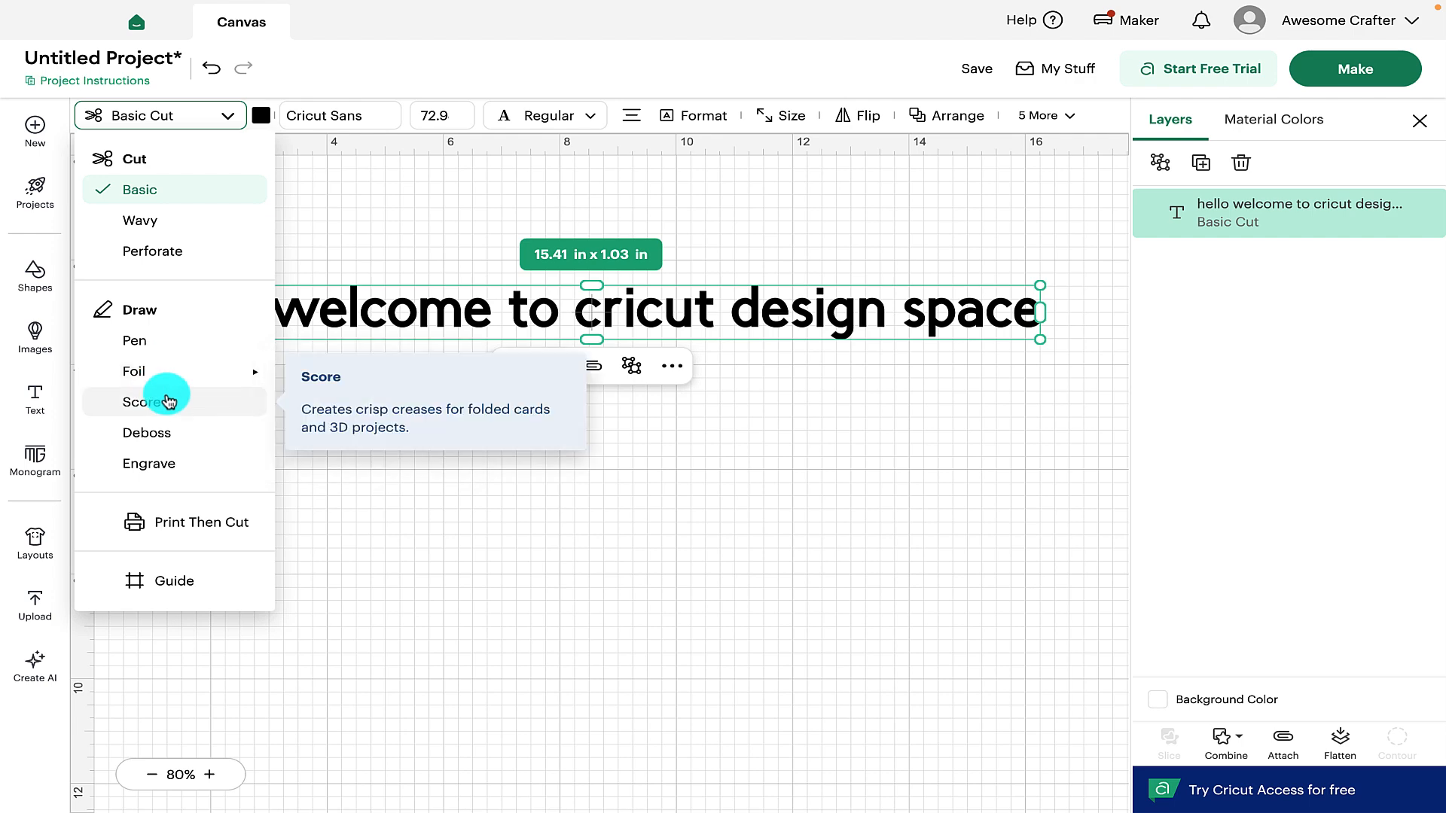
{"action": "mouse_move", "coordinate": [166, 384]}
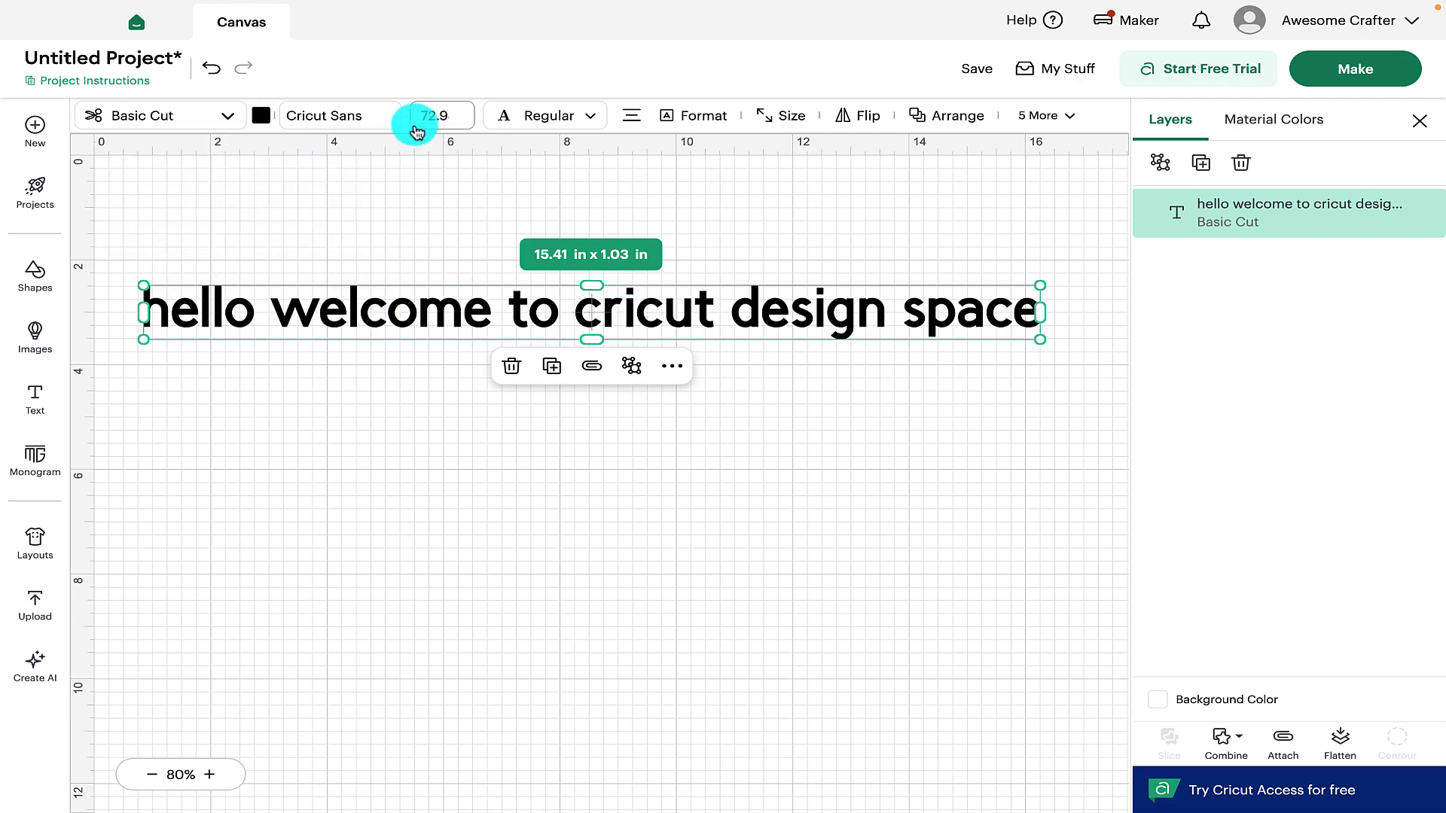
{"action": "left_click", "coordinate": [456, 122]}
{"action": "left_click", "coordinate": [456, 122]}
{"action": "left_click", "coordinate": [456, 122]}
{"action": "left_click", "coordinate": [454, 112]}
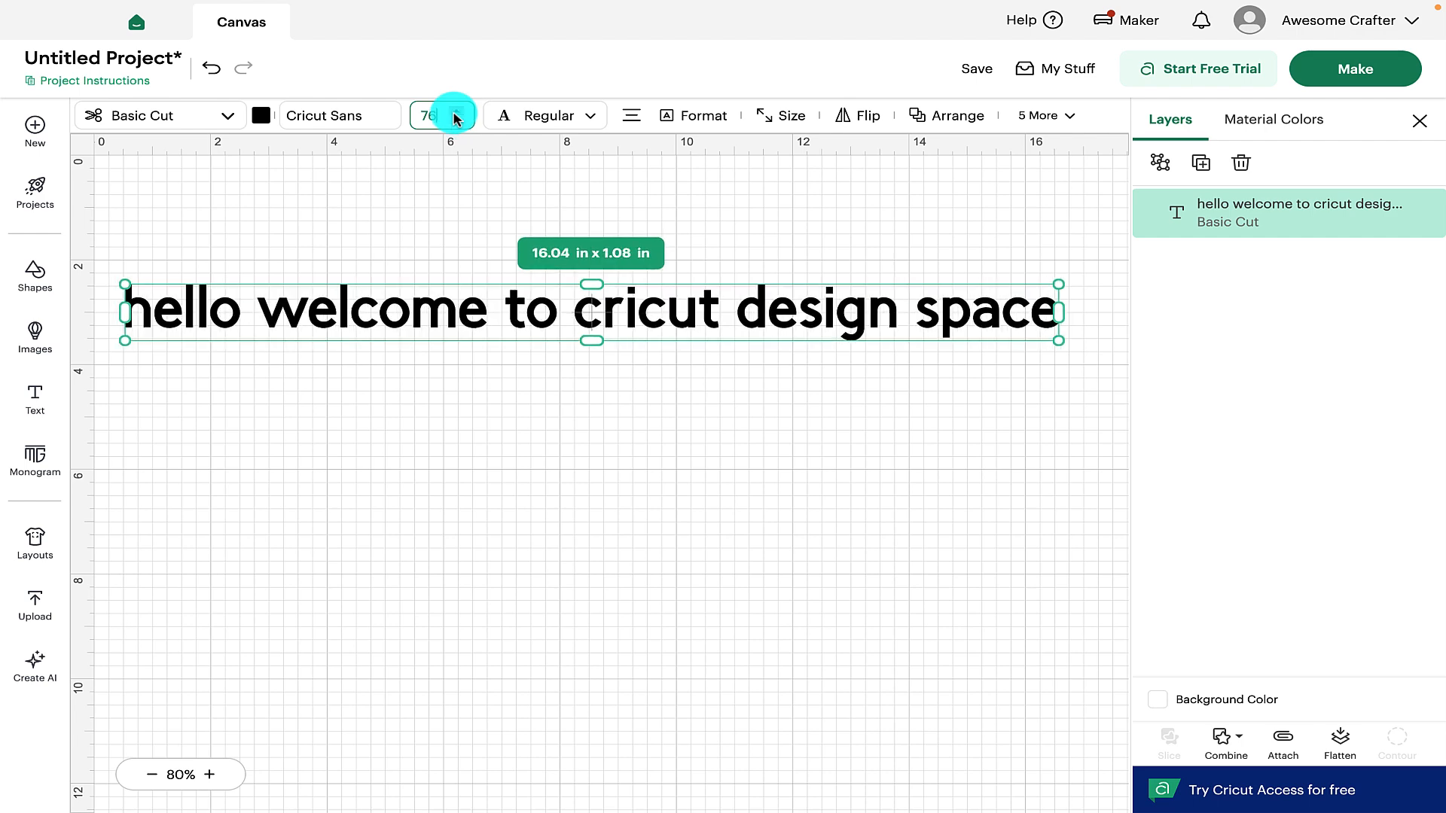
{"action": "left_click", "coordinate": [452, 113]}
{"action": "left_click", "coordinate": [457, 111]}
{"action": "left_click", "coordinate": [457, 122]}
{"action": "left_click", "coordinate": [457, 123]}
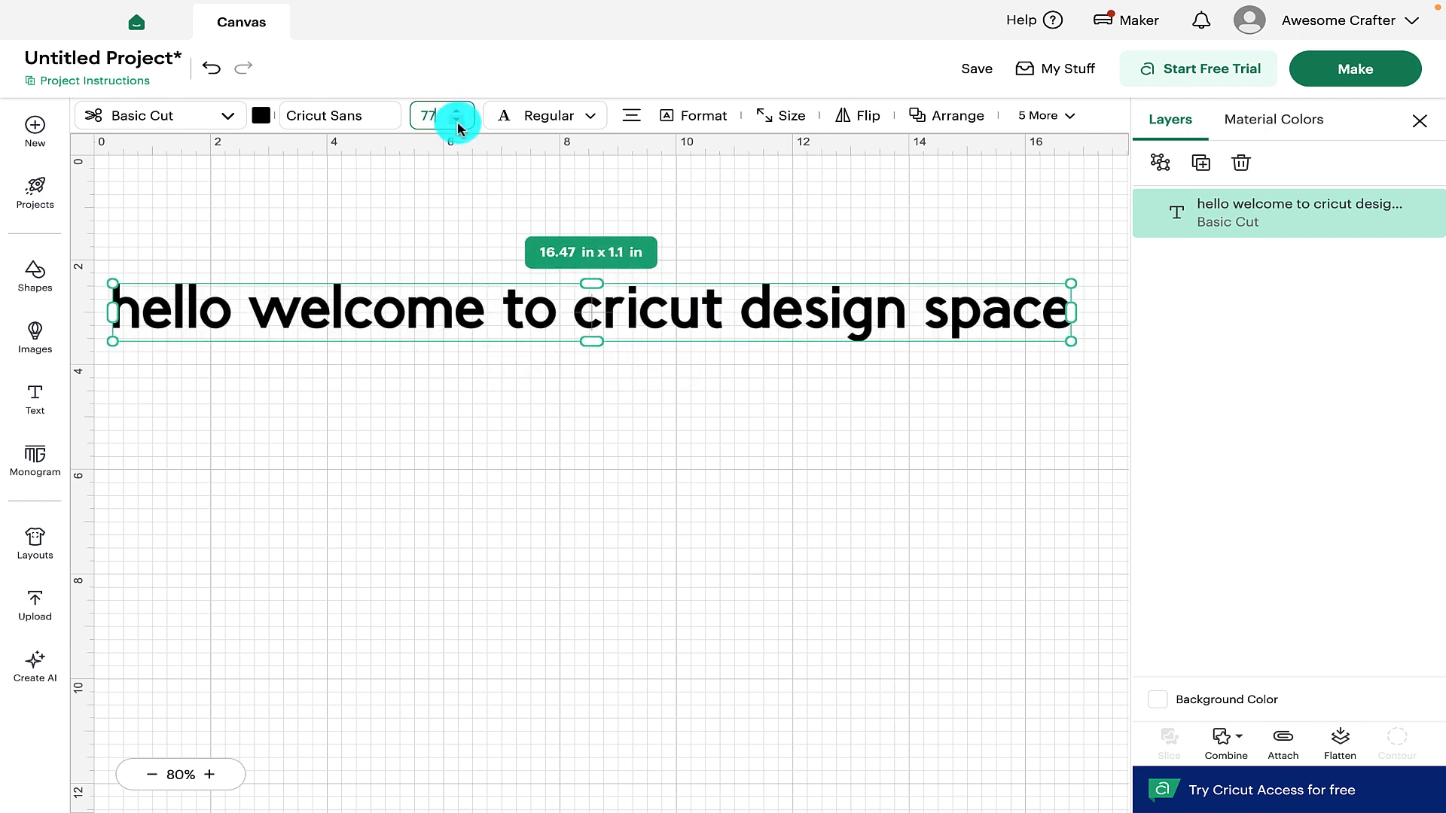
{"action": "left_click", "coordinate": [457, 123]}
{"action": "left_click", "coordinate": [457, 122]}
{"action": "left_click", "coordinate": [457, 123]}
{"action": "left_click", "coordinate": [457, 123]}
{"action": "left_click", "coordinate": [458, 120]}
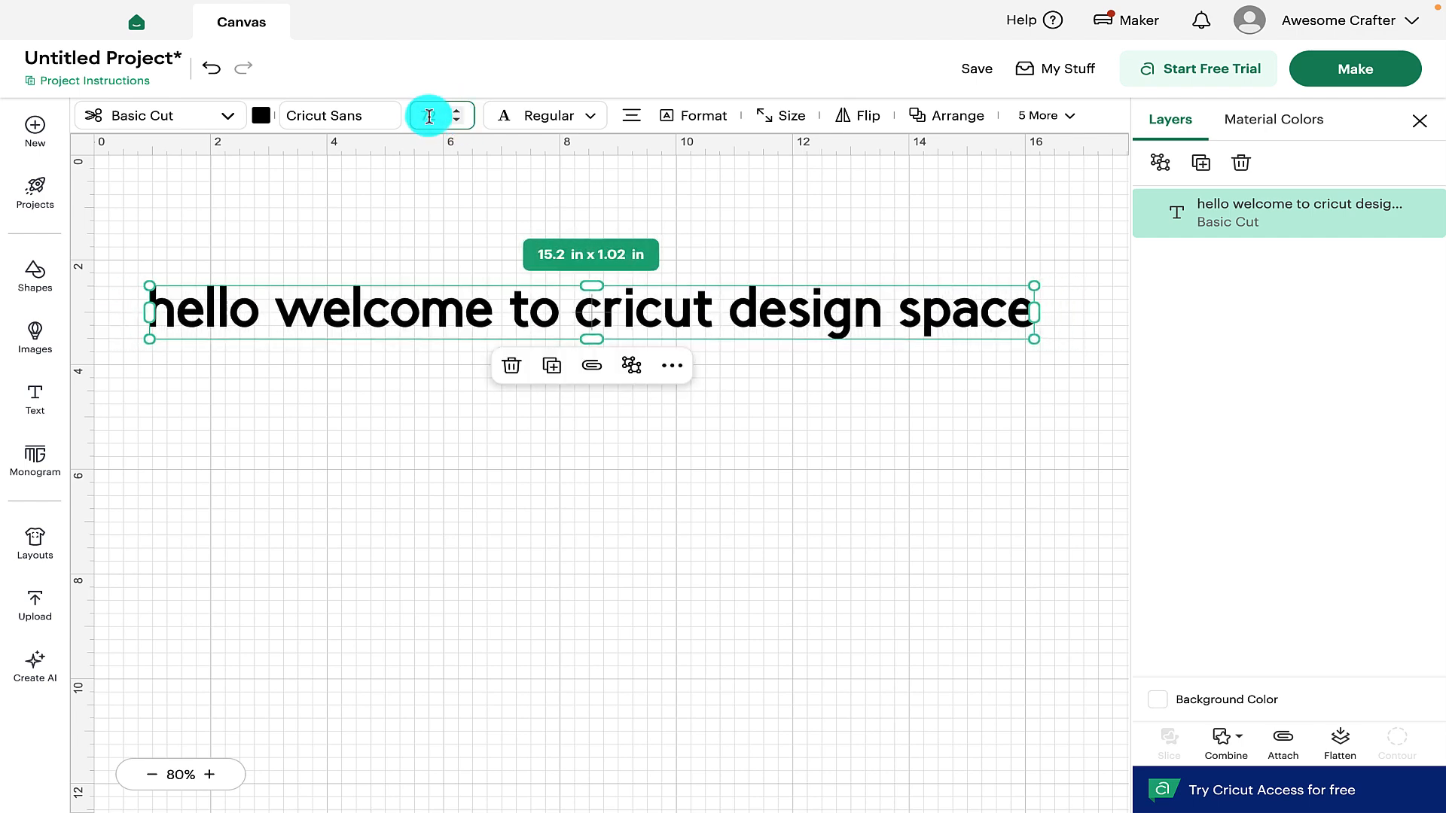
{"action": "left_click", "coordinate": [580, 119]}
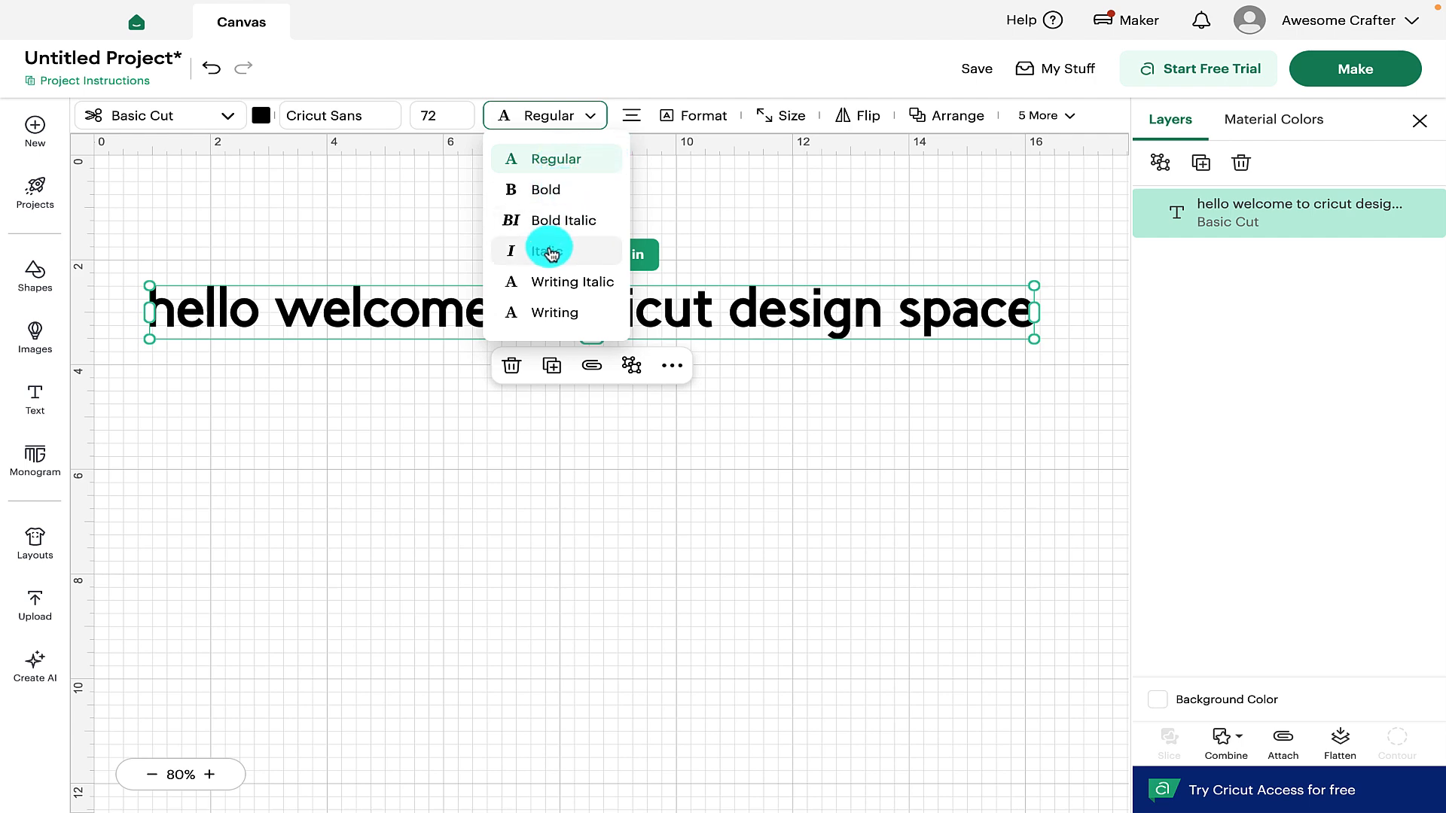
Cycle the text alignment through right and left, ending back on Center
{"action": "left_click", "coordinate": [634, 114]}
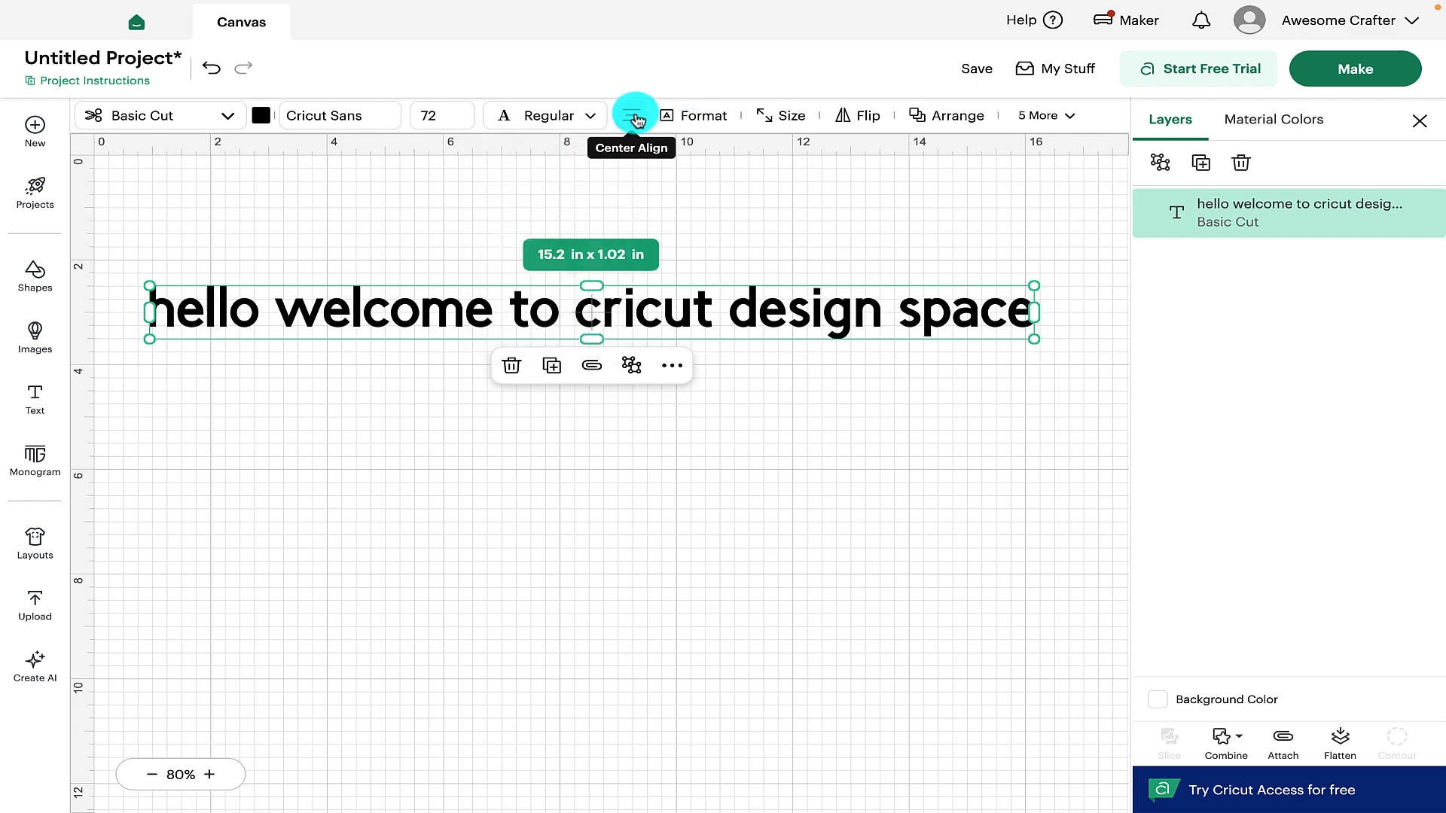
{"action": "left_click", "coordinate": [632, 116]}
{"action": "left_click", "coordinate": [632, 120]}
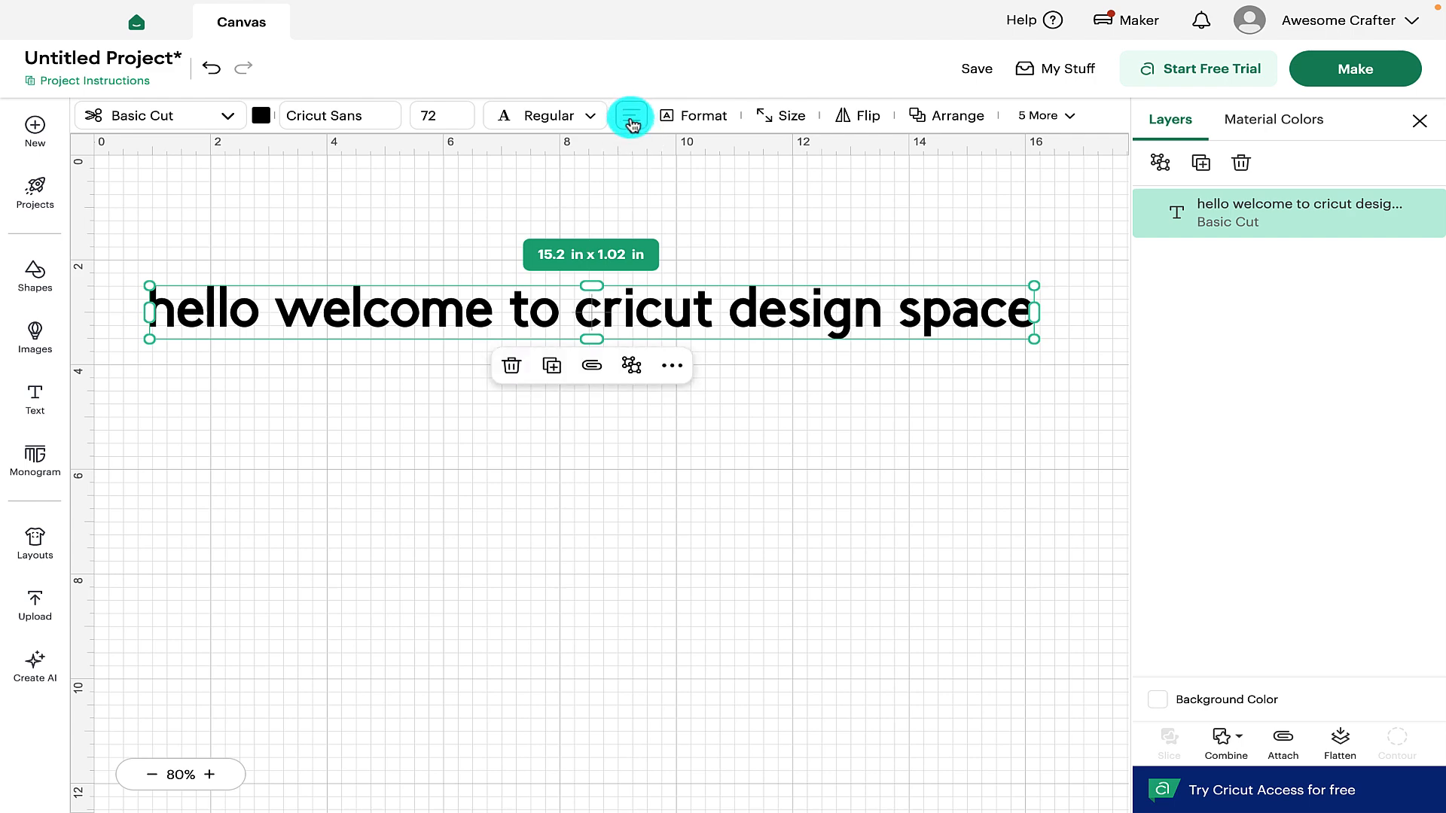
{"action": "left_click", "coordinate": [633, 120]}
Browse the Format, Size, Flip, Arrange and More toolbar menus for the text
{"action": "left_click", "coordinate": [688, 116]}
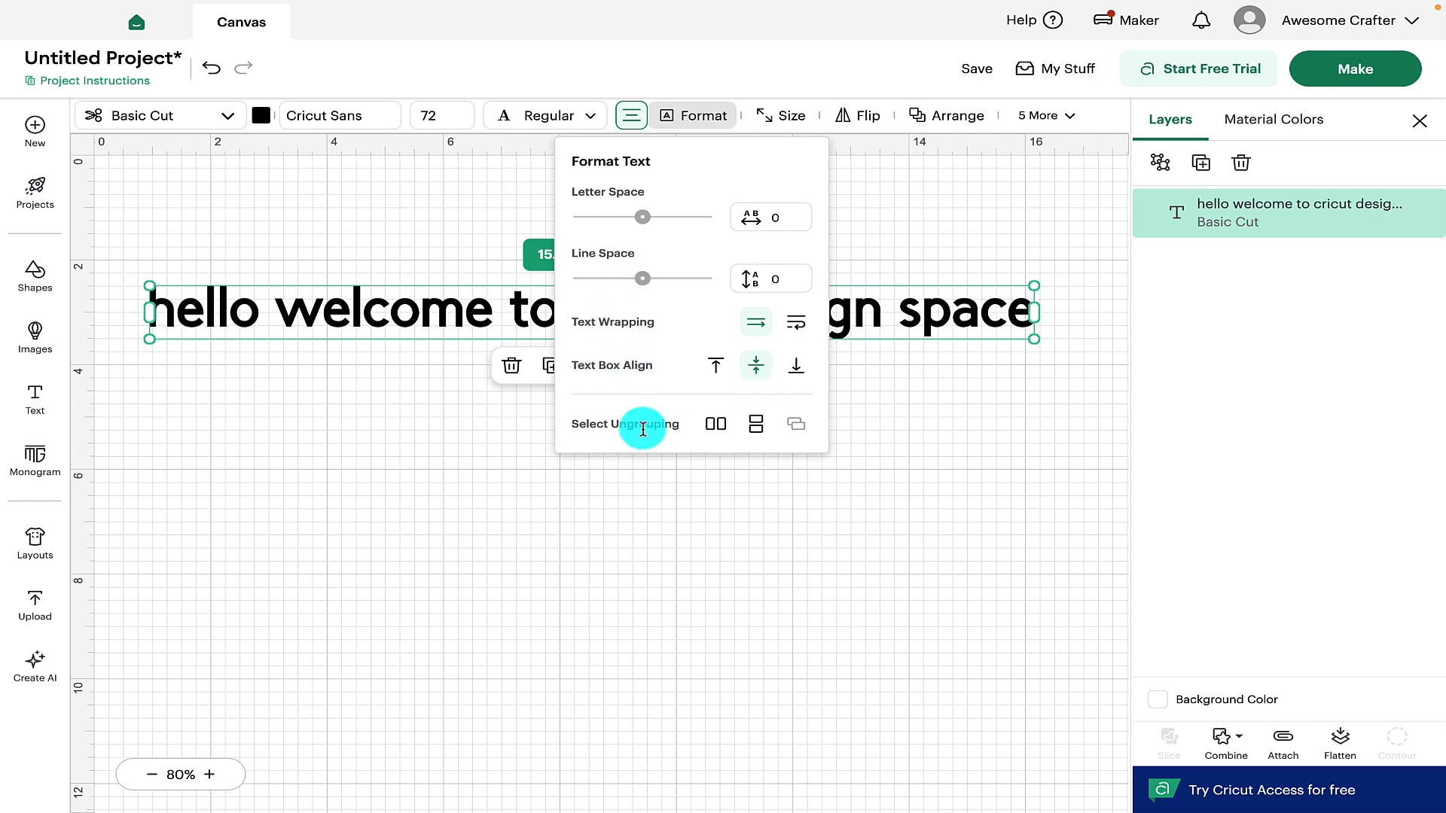
{"action": "left_click", "coordinate": [780, 114]}
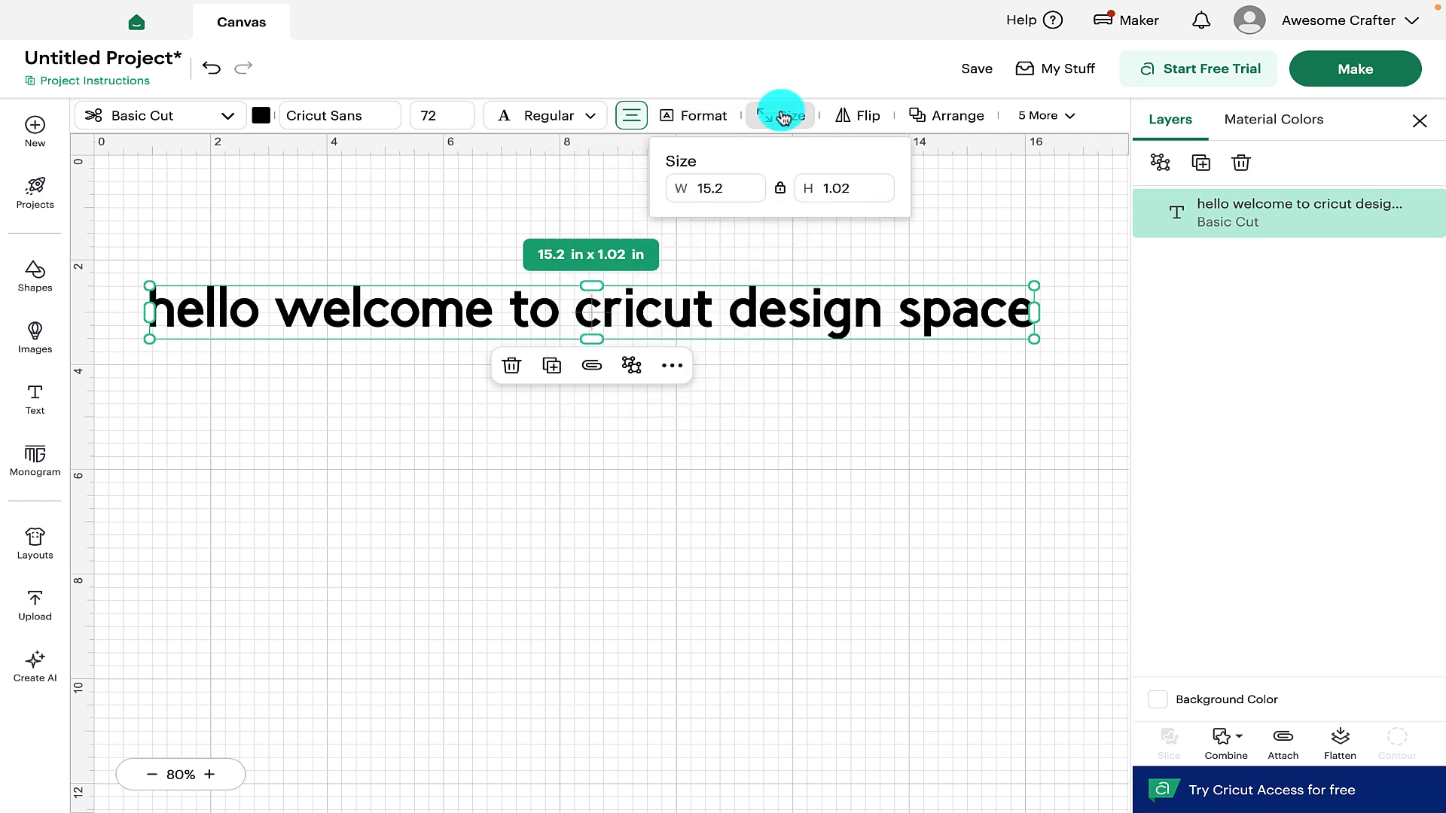
{"action": "left_click", "coordinate": [856, 120]}
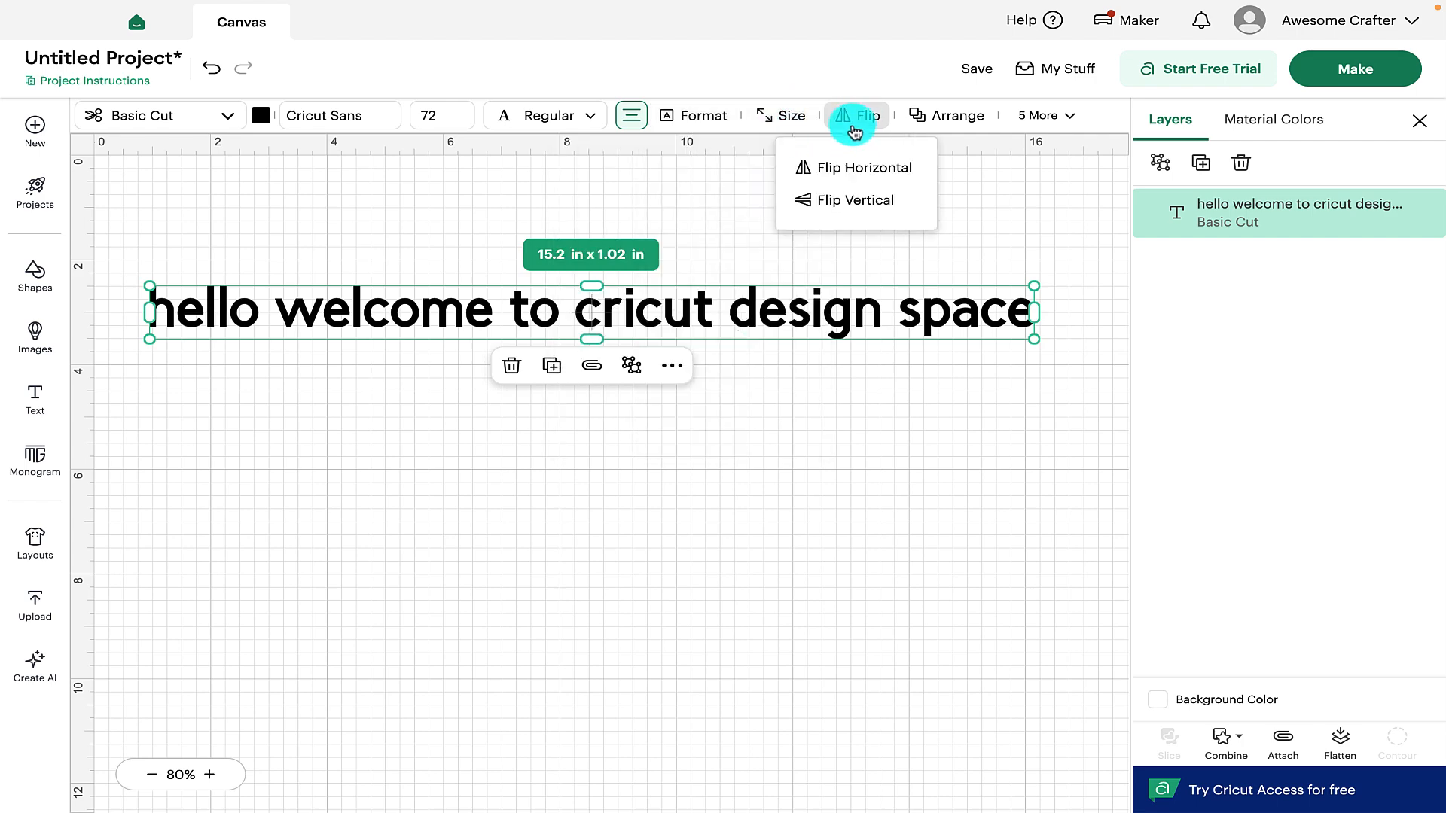
{"action": "left_click", "coordinate": [956, 115]}
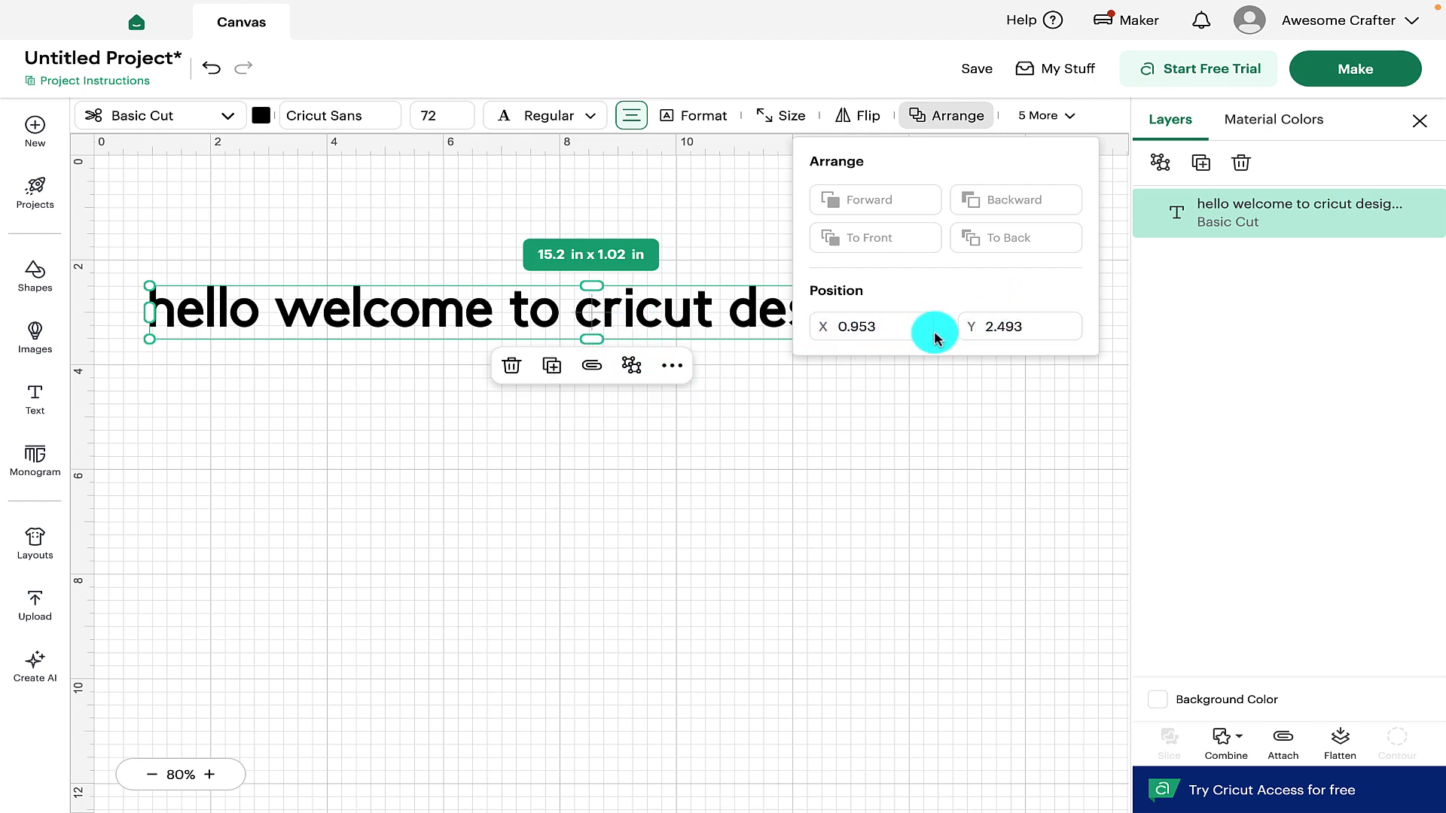
{"action": "left_click", "coordinate": [1046, 117]}
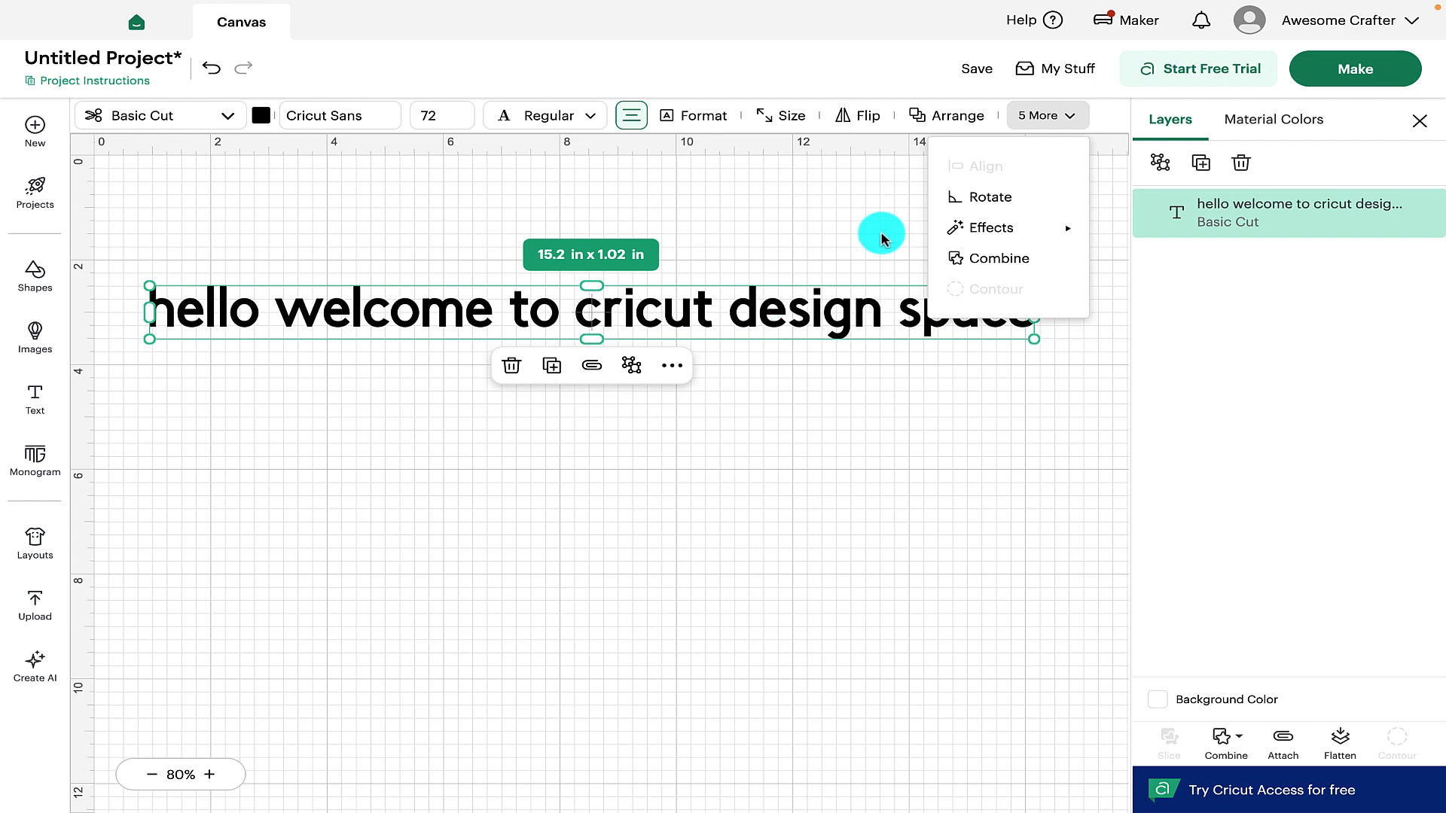
{"action": "mouse_move", "coordinate": [1019, 226]}
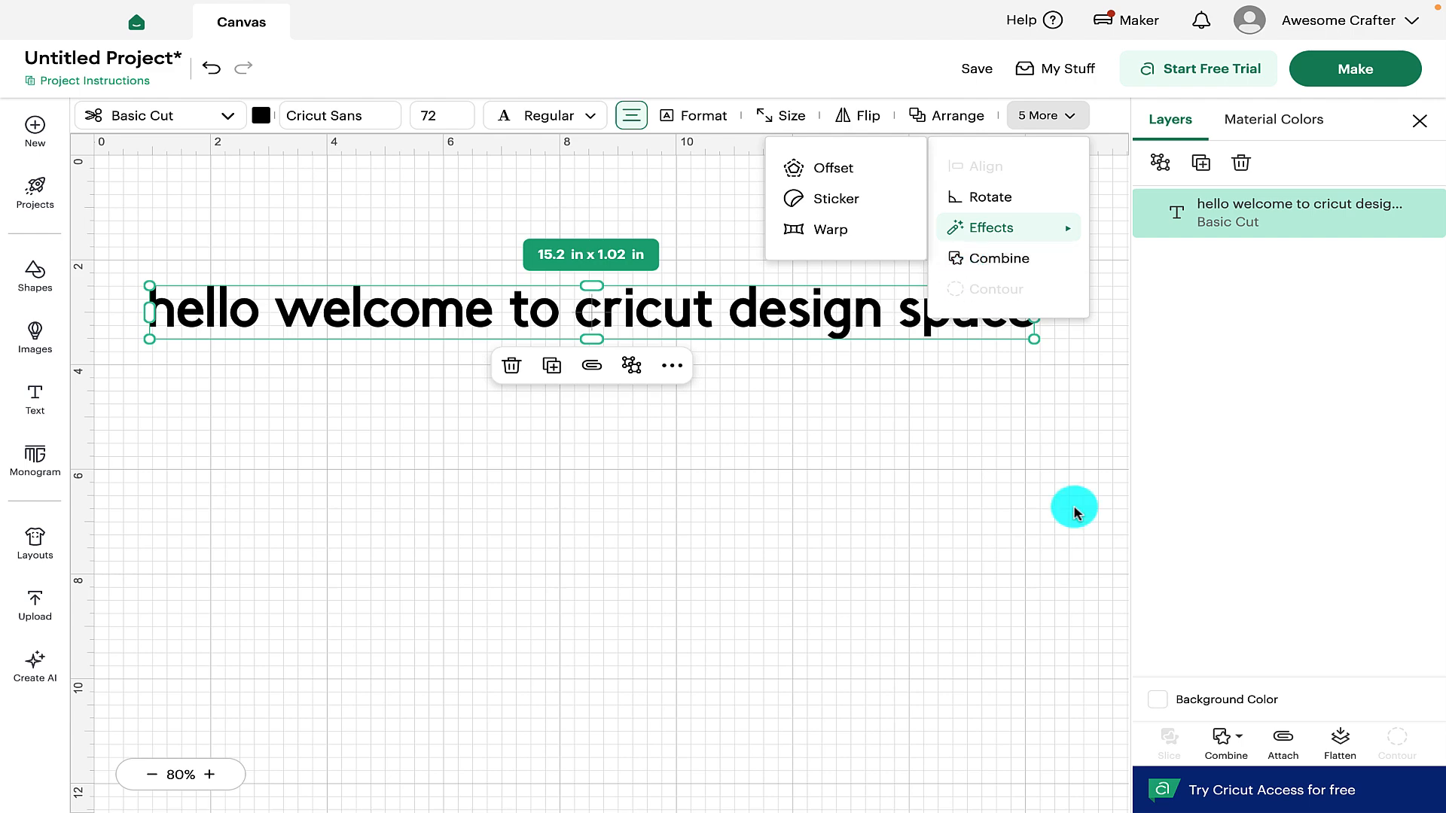
{"action": "left_click", "coordinate": [1226, 749]}
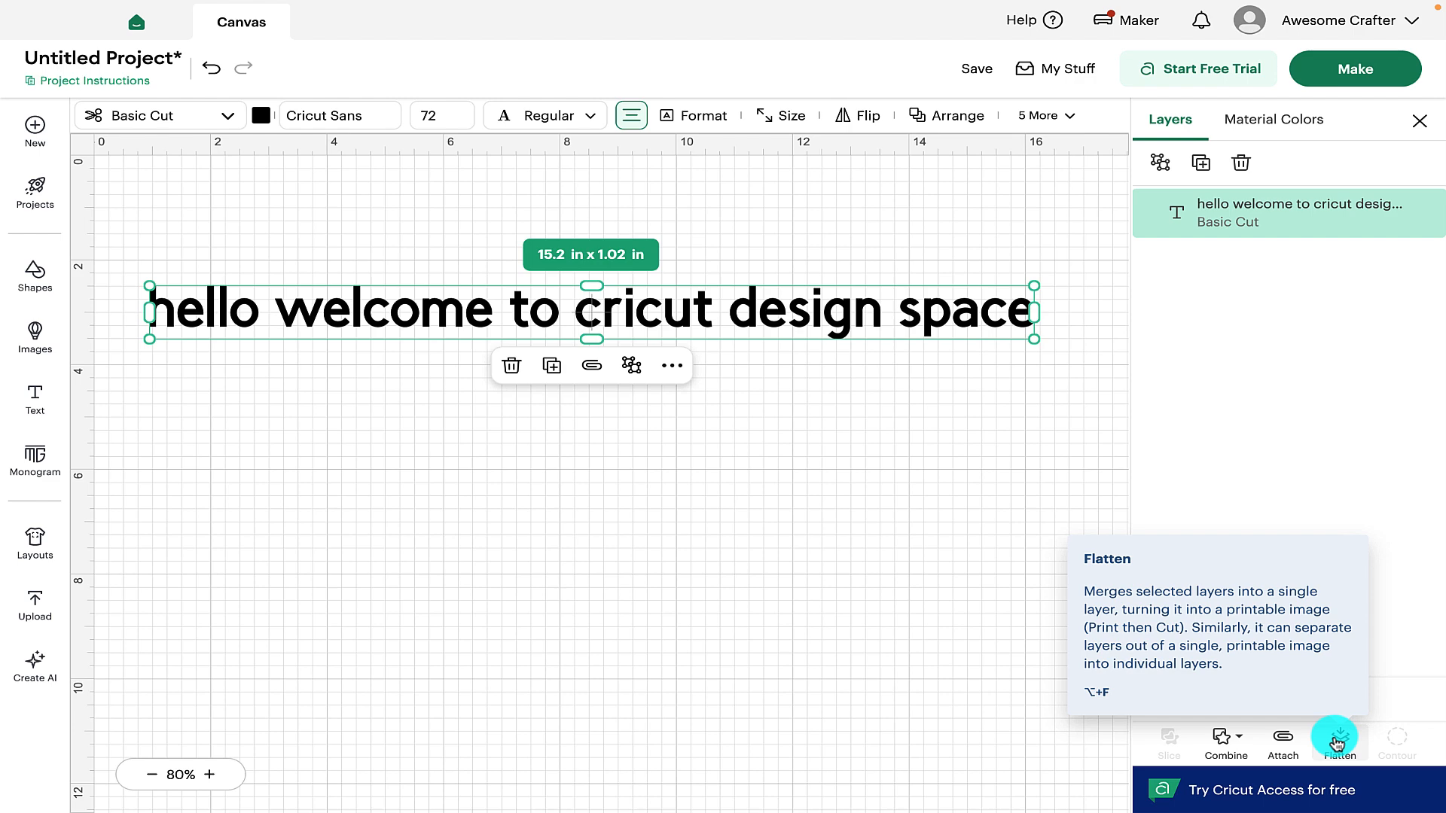
{"action": "left_click", "coordinate": [691, 648]}
{"action": "left_click", "coordinate": [752, 323]}
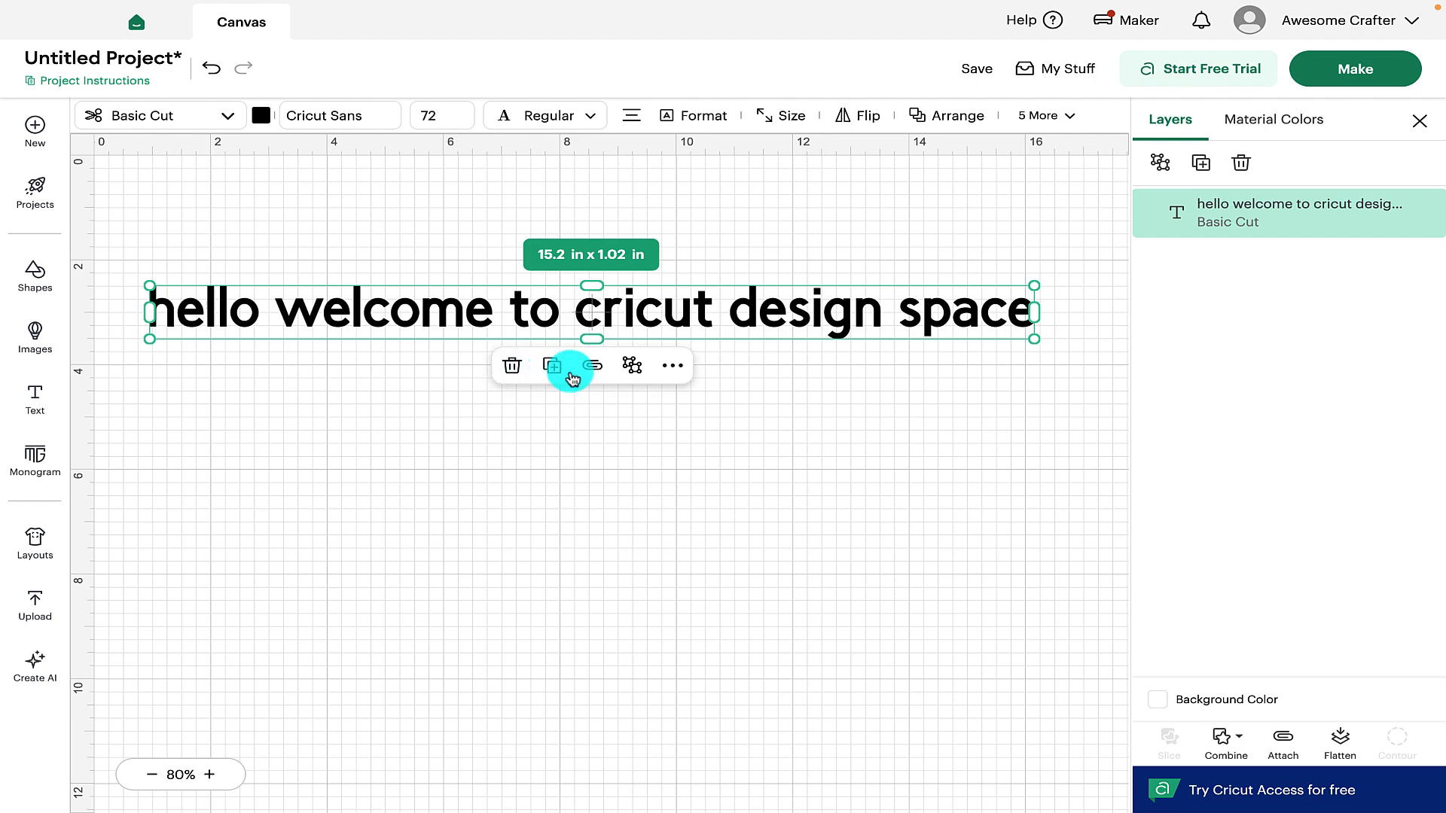
Ungroup the welcome text, resize the letter e, then restore the text as one layer
{"action": "left_click", "coordinate": [632, 366]}
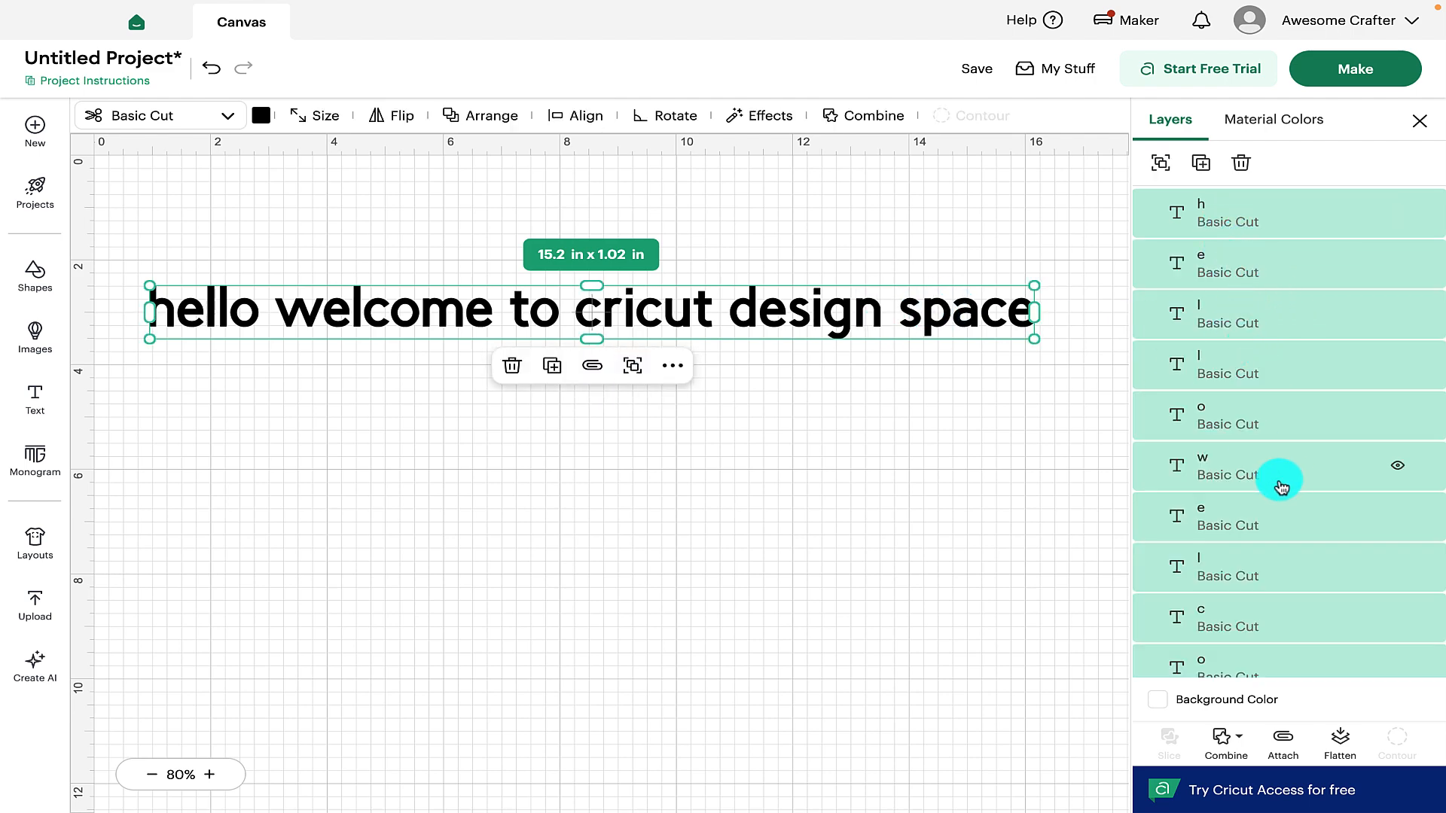
{"action": "left_click", "coordinate": [1250, 512]}
{"action": "mouse_move", "coordinate": [349, 331]}
{"action": "left_mouse_down"}
{"action": "mouse_move", "coordinate": [349, 377]}
{"action": "mouse_move", "coordinate": [301, 283]}
{"action": "mouse_move", "coordinate": [316, 323]}
{"action": "mouse_move", "coordinate": [336, 320]}
{"action": "left_mouse_up"}
{"action": "left_click", "coordinate": [461, 427]}
{"action": "left_click", "coordinate": [648, 313]}
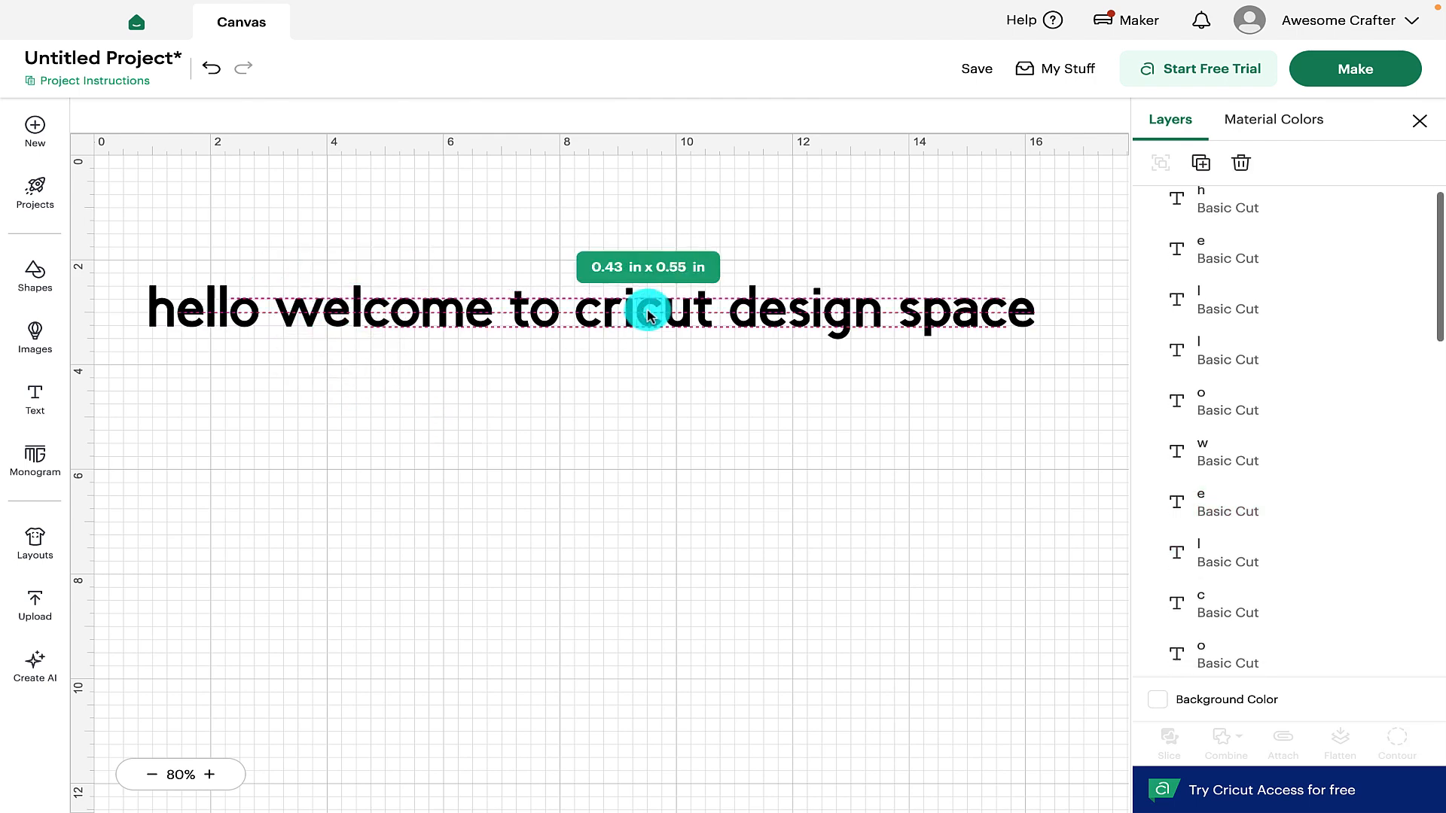
{"action": "left_click", "coordinate": [673, 366]}
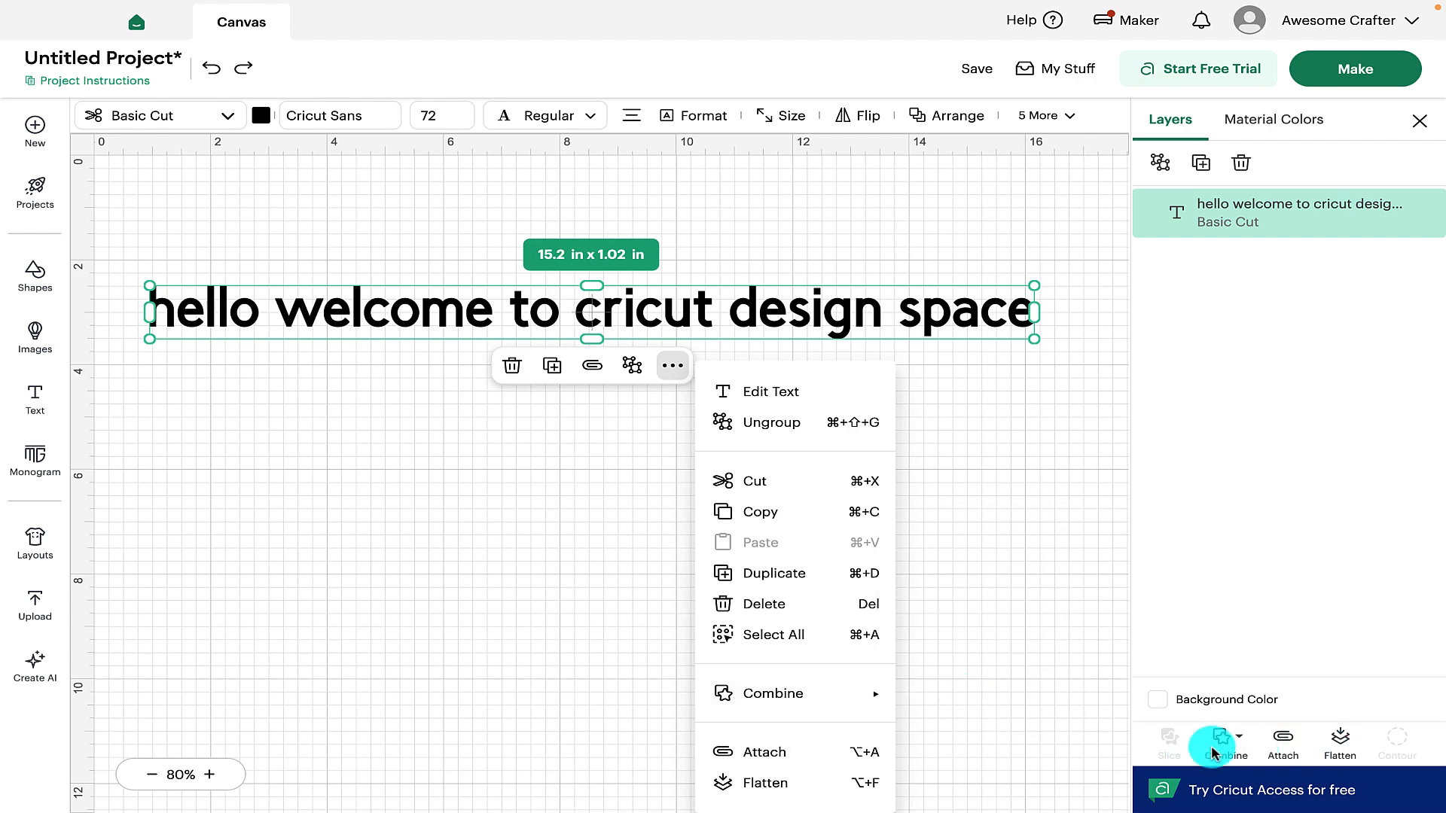
Dismiss the text action menu and show the Projects panel
{"action": "left_click", "coordinate": [603, 561]}
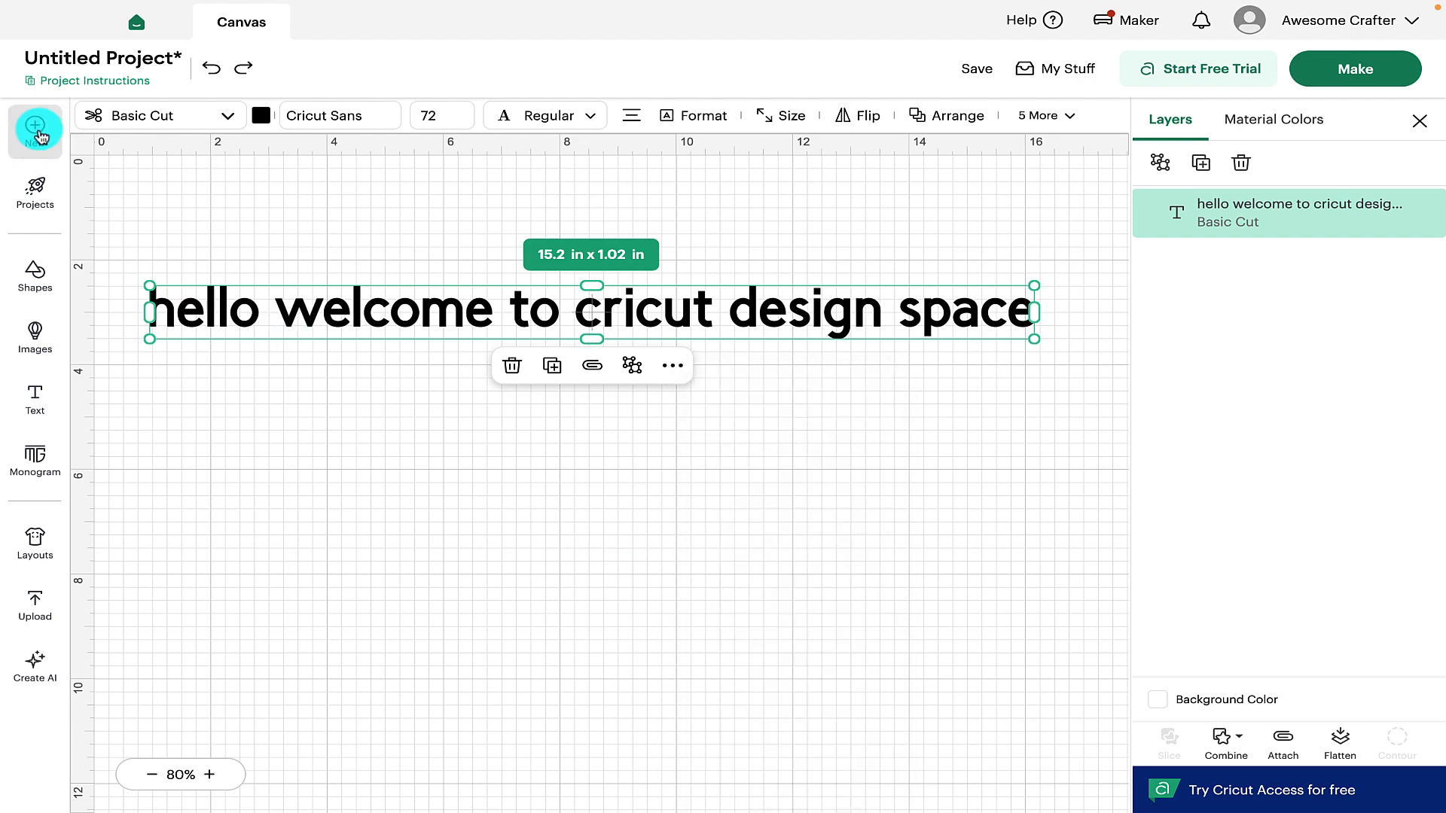
{"action": "left_click", "coordinate": [39, 192]}
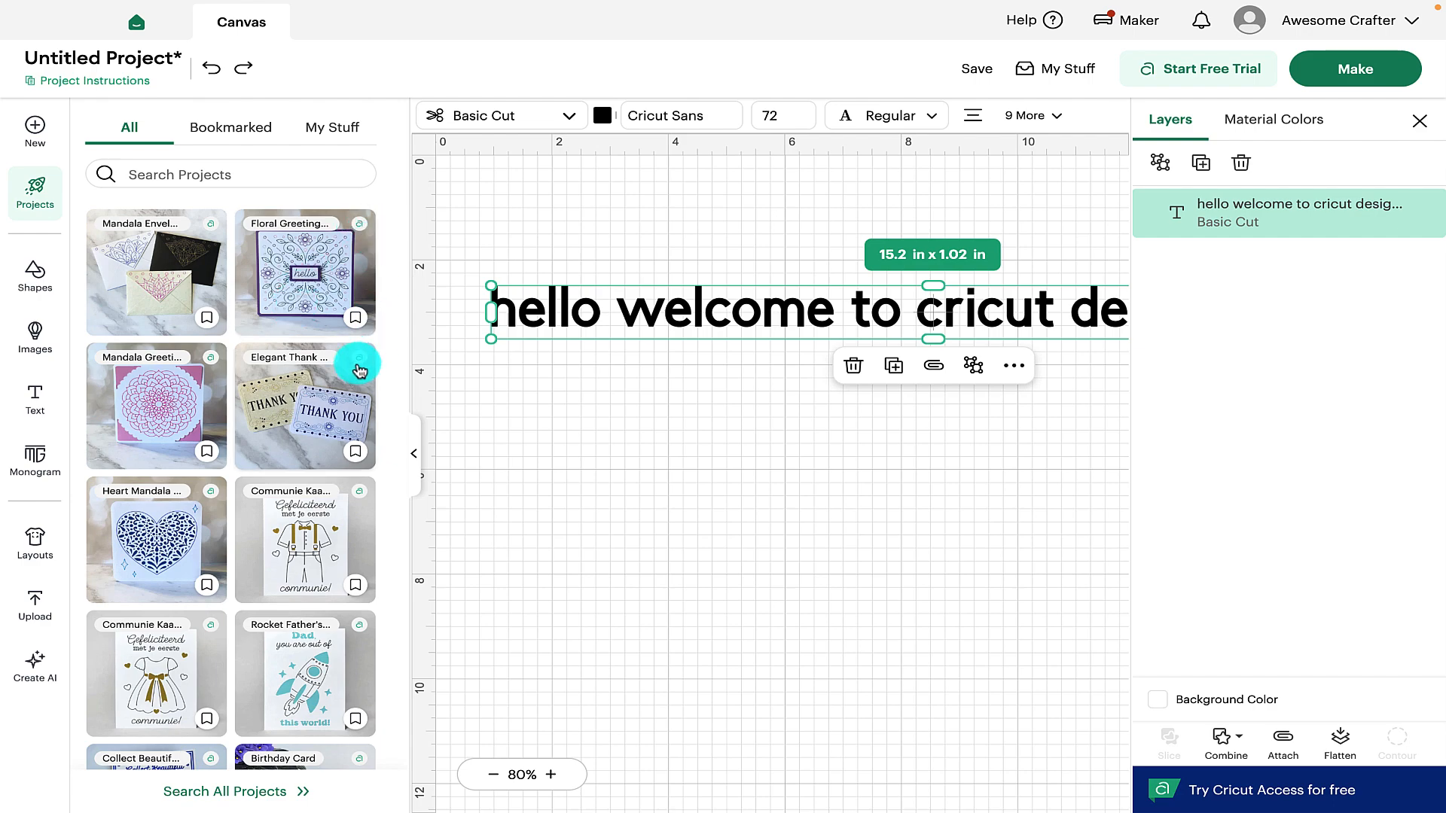
Scroll through the Projects templates, then switch to the Shapes panel
{"action": "scroll", "coordinate": [331, 331], "scroll_direction": "down", "scroll_amount": 5}
{"action": "scroll", "coordinate": [323, 407], "scroll_direction": "down", "scroll_amount": 12}
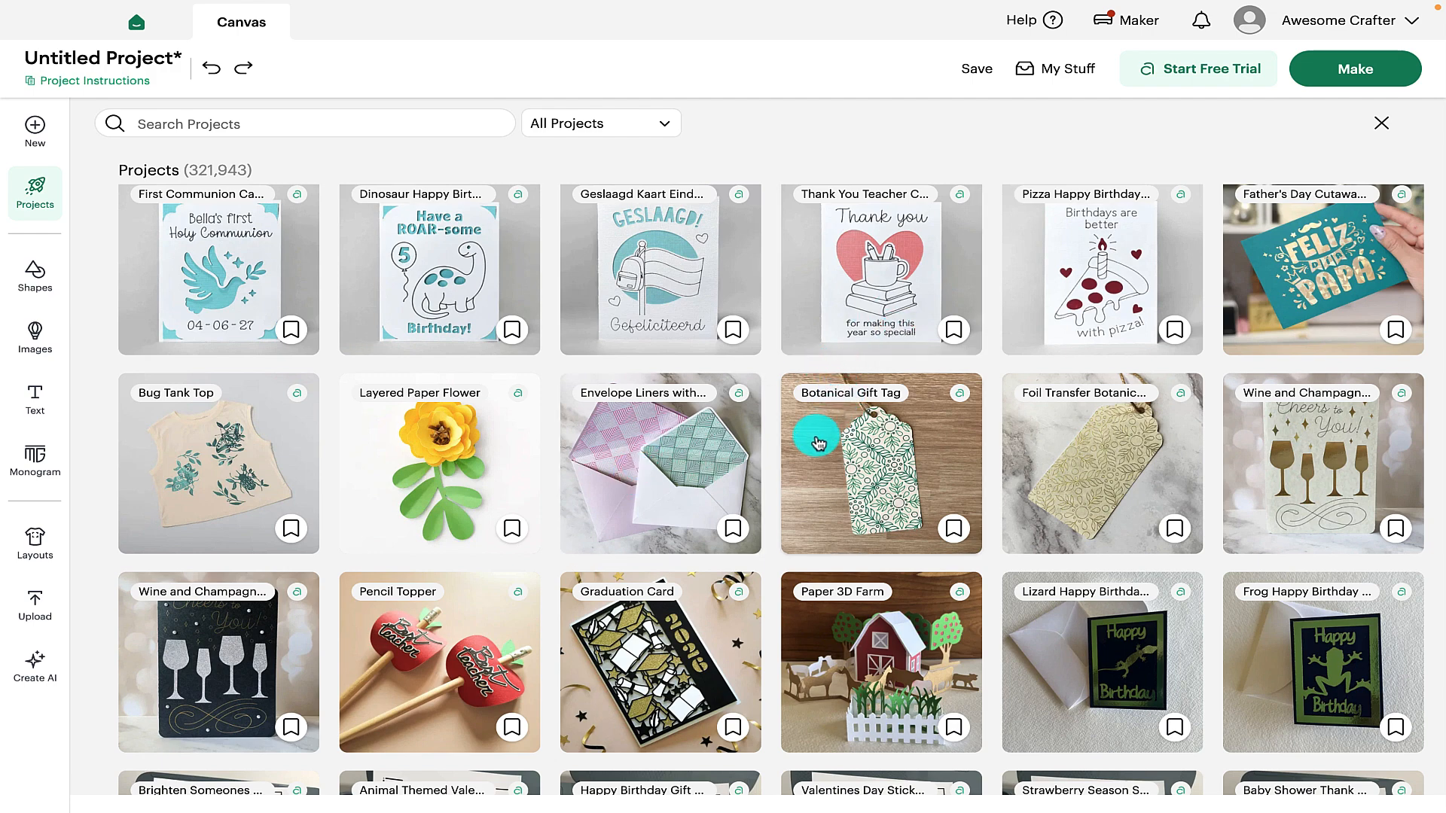
{"action": "scroll", "coordinate": [818, 443], "scroll_direction": "up", "scroll_amount": 20}
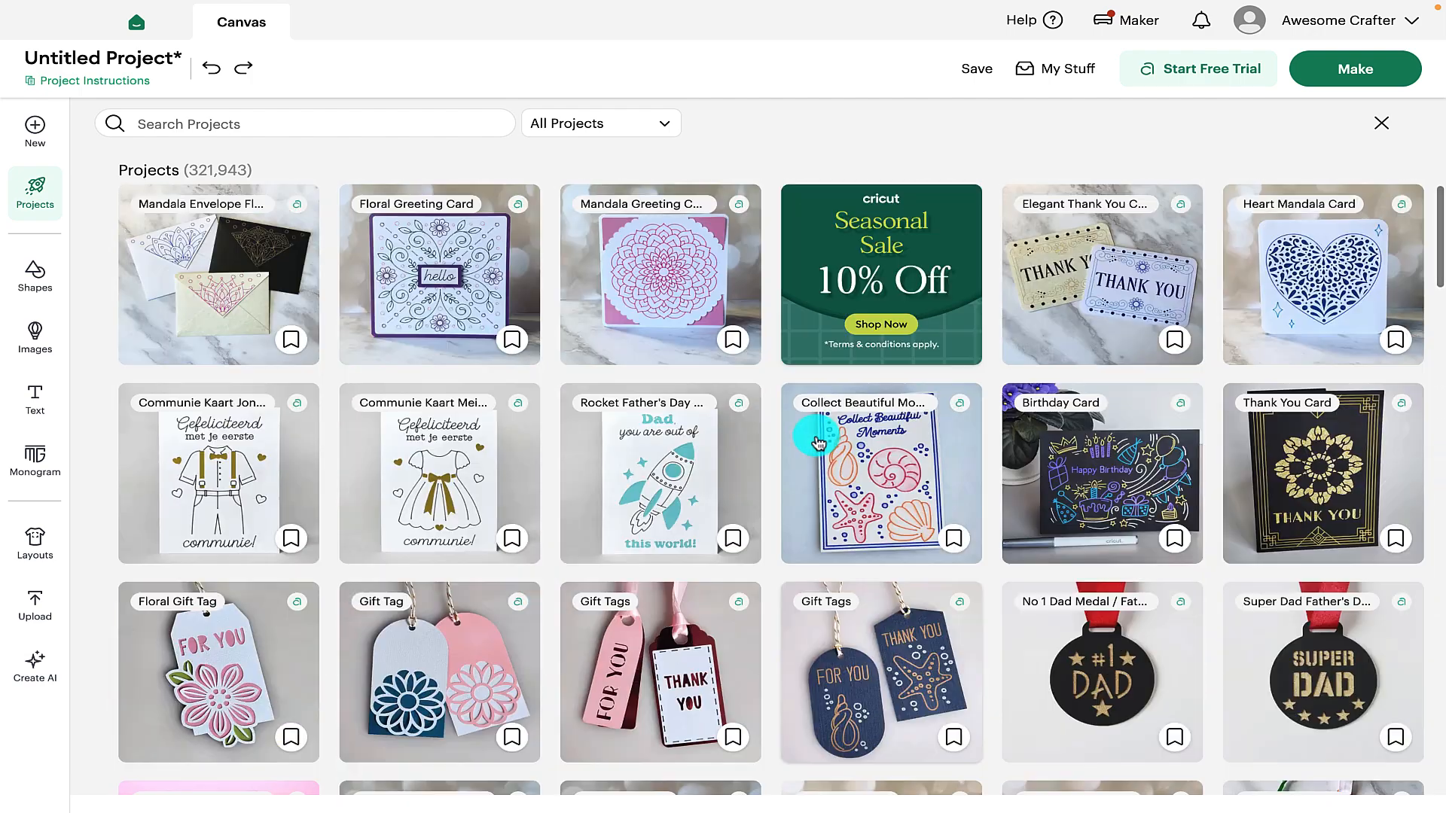
{"action": "left_click", "coordinate": [34, 276]}
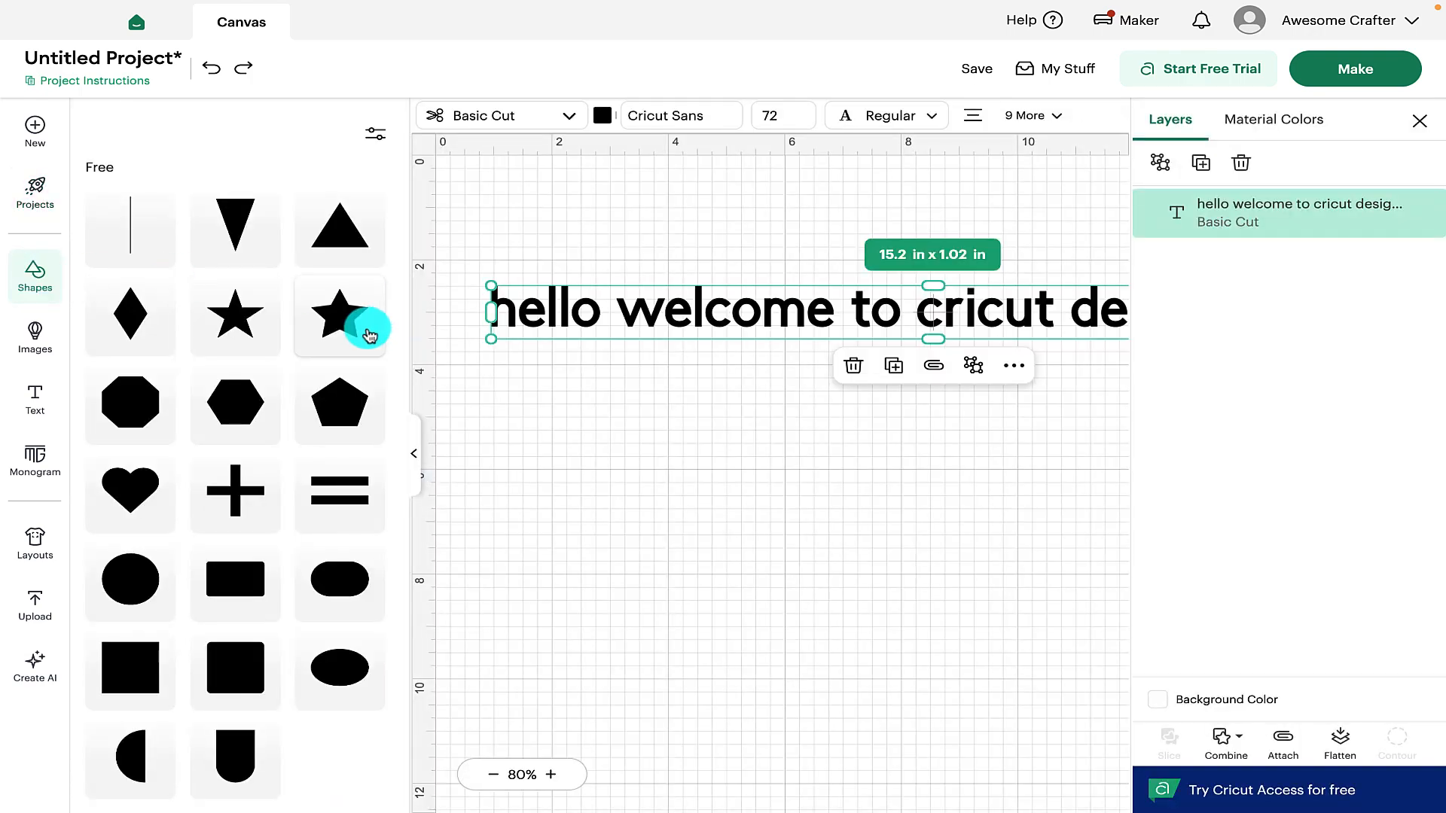
Add a 2 in star below the welcome text and collapse the Shapes panel
{"action": "left_click", "coordinate": [341, 315]}
{"action": "left_click", "coordinate": [711, 399]}
{"action": "left_click_drag", "start_coordinate": [712, 399], "coordinate": [730, 488]}
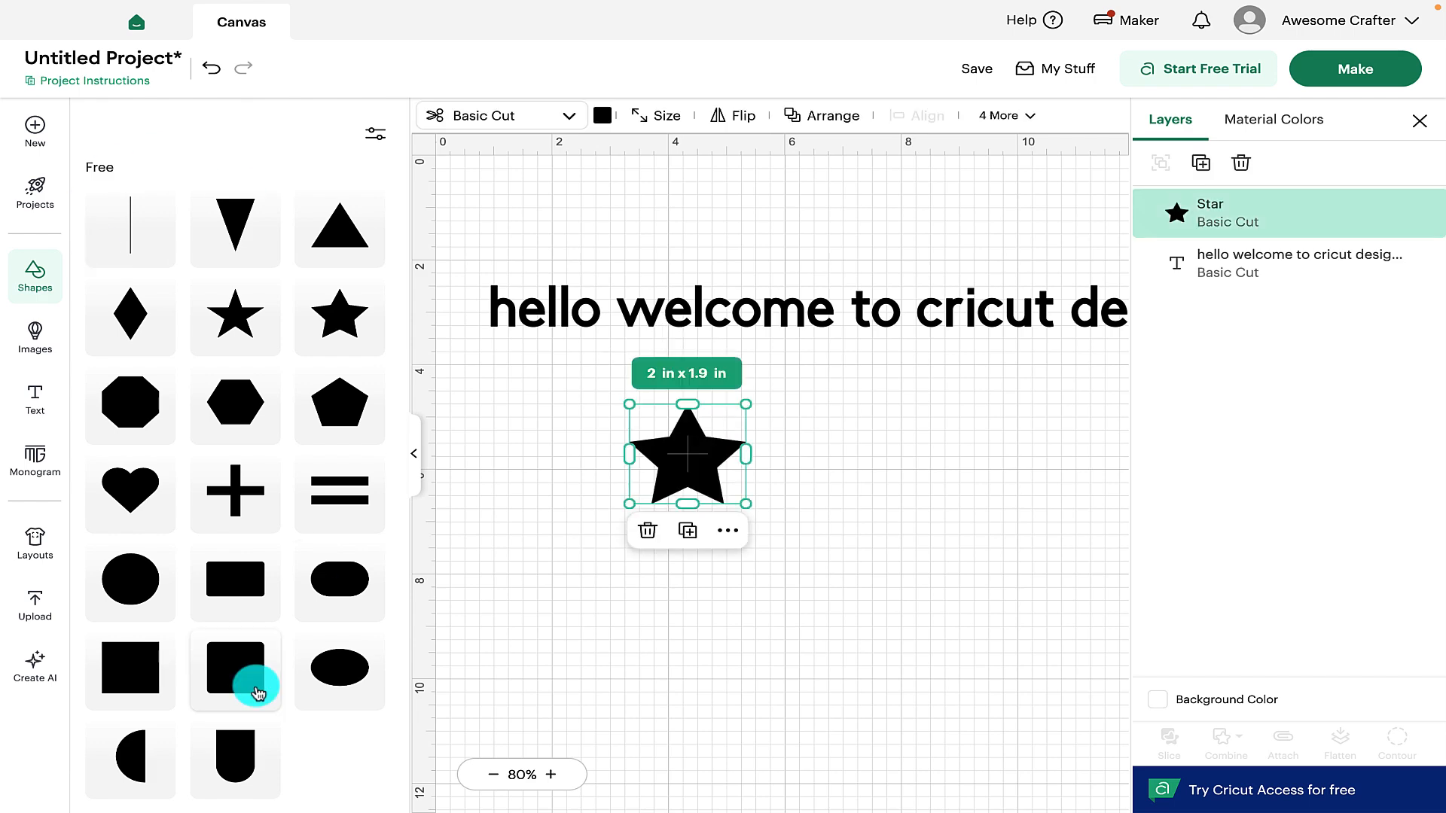
{"action": "scroll", "coordinate": [264, 563], "scroll_direction": "down", "scroll_amount": 5}
{"action": "scroll", "coordinate": [142, 323], "scroll_direction": "up", "scroll_amount": 1}
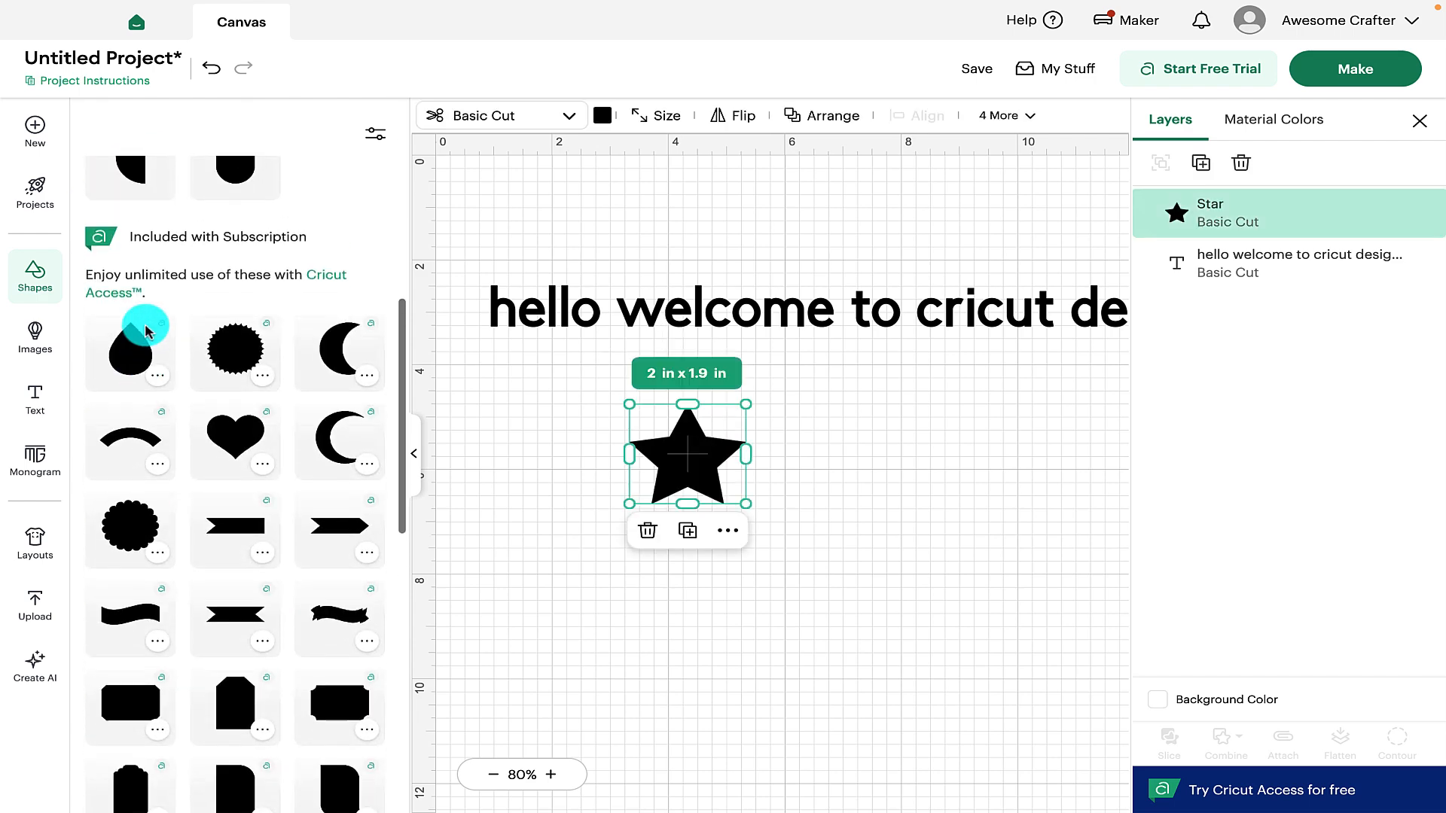
{"action": "scroll", "coordinate": [197, 661], "scroll_direction": "down", "scroll_amount": 10}
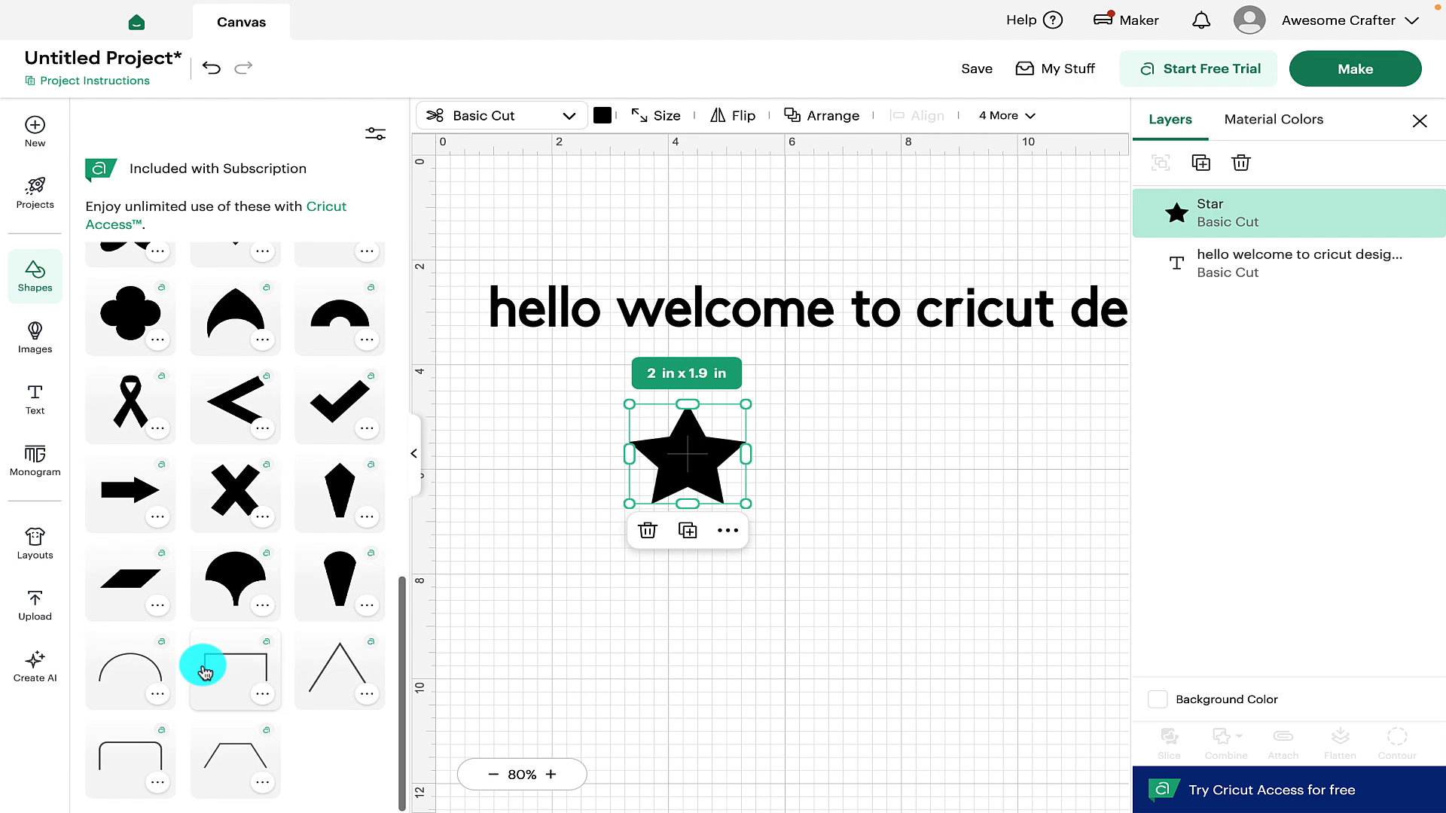
{"action": "scroll", "coordinate": [201, 662], "scroll_direction": "down", "scroll_amount": 5}
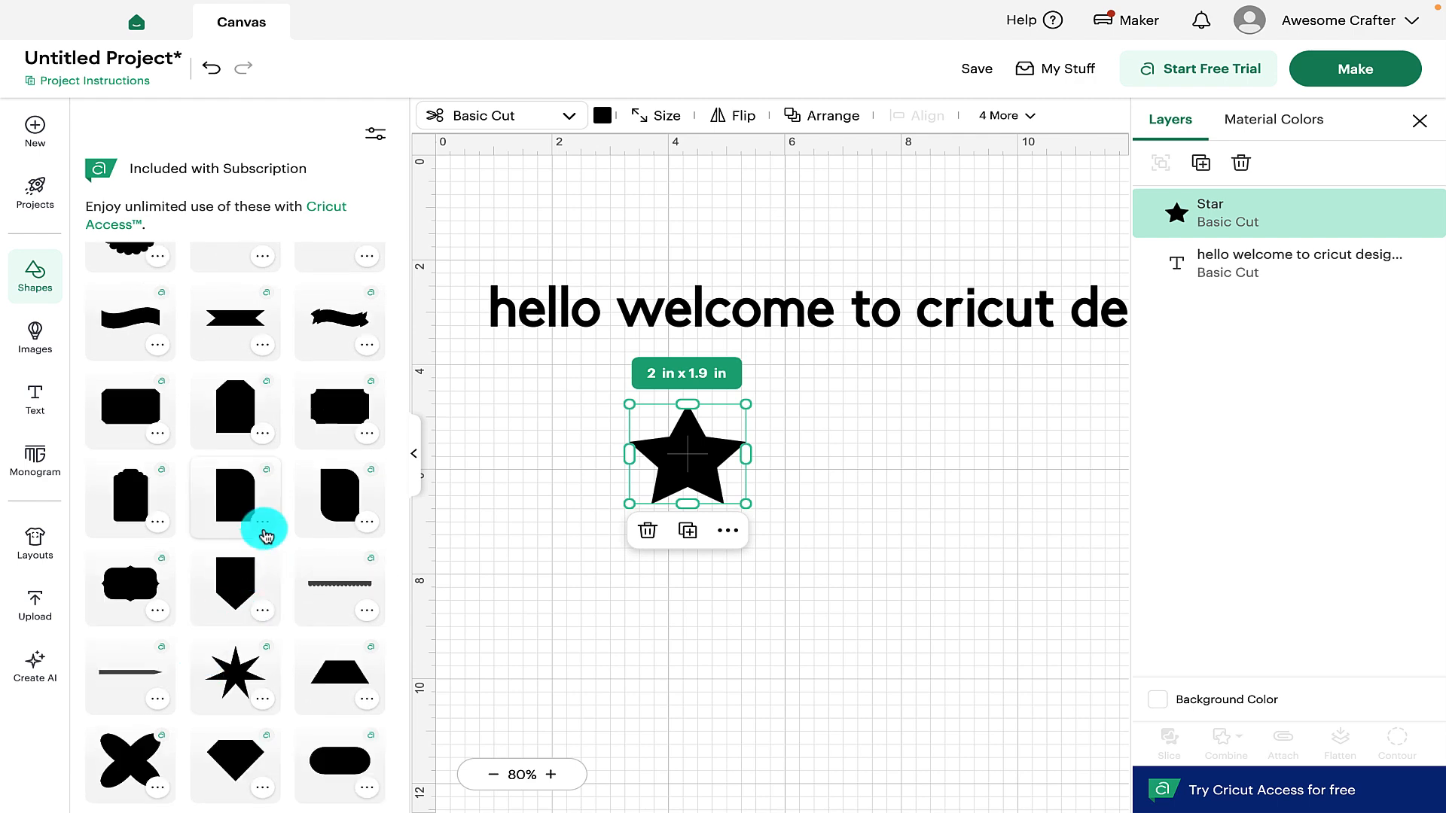
{"action": "scroll", "coordinate": [265, 530], "scroll_direction": "up", "scroll_amount": 6}
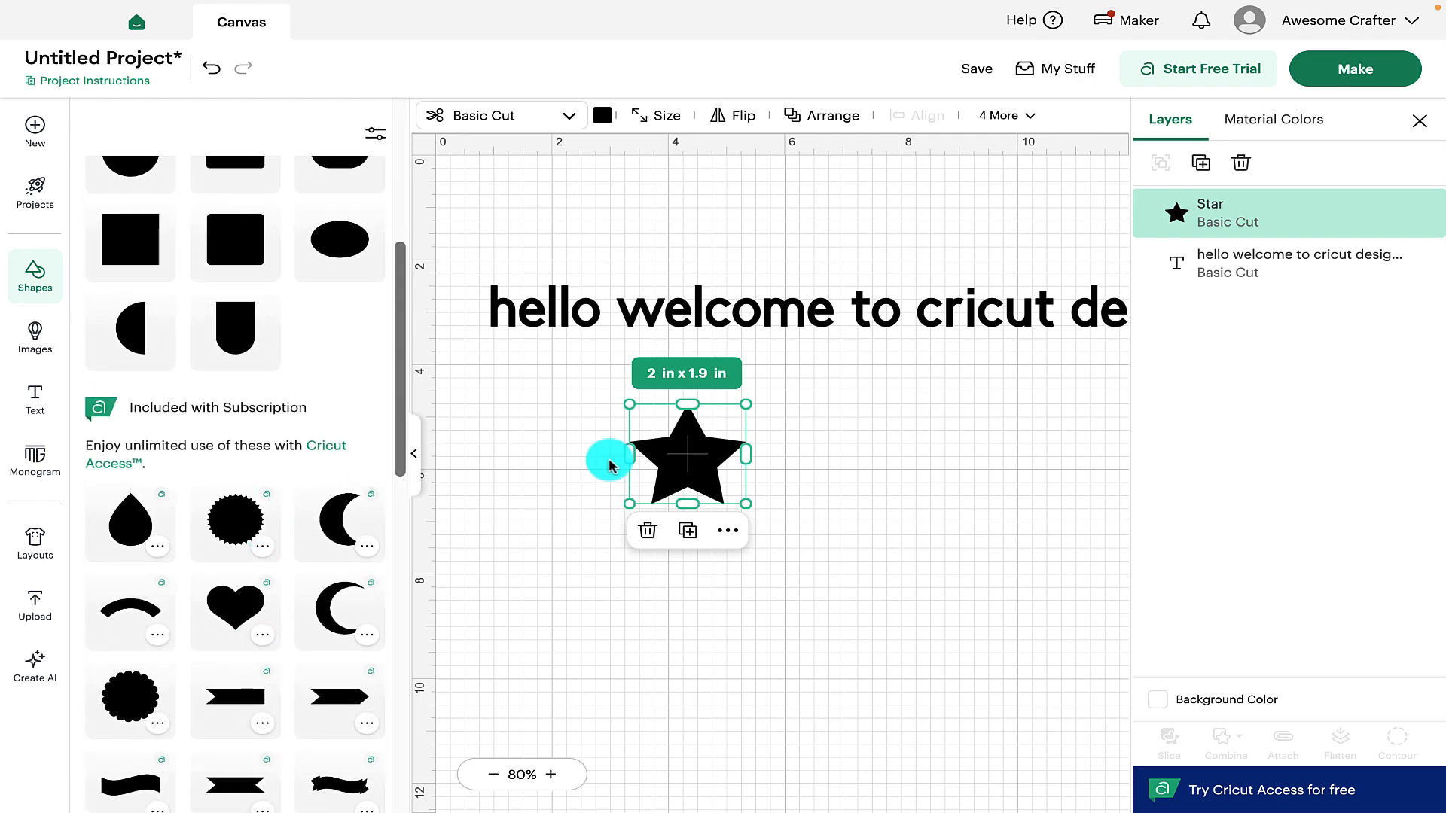
{"action": "left_click", "coordinate": [414, 454]}
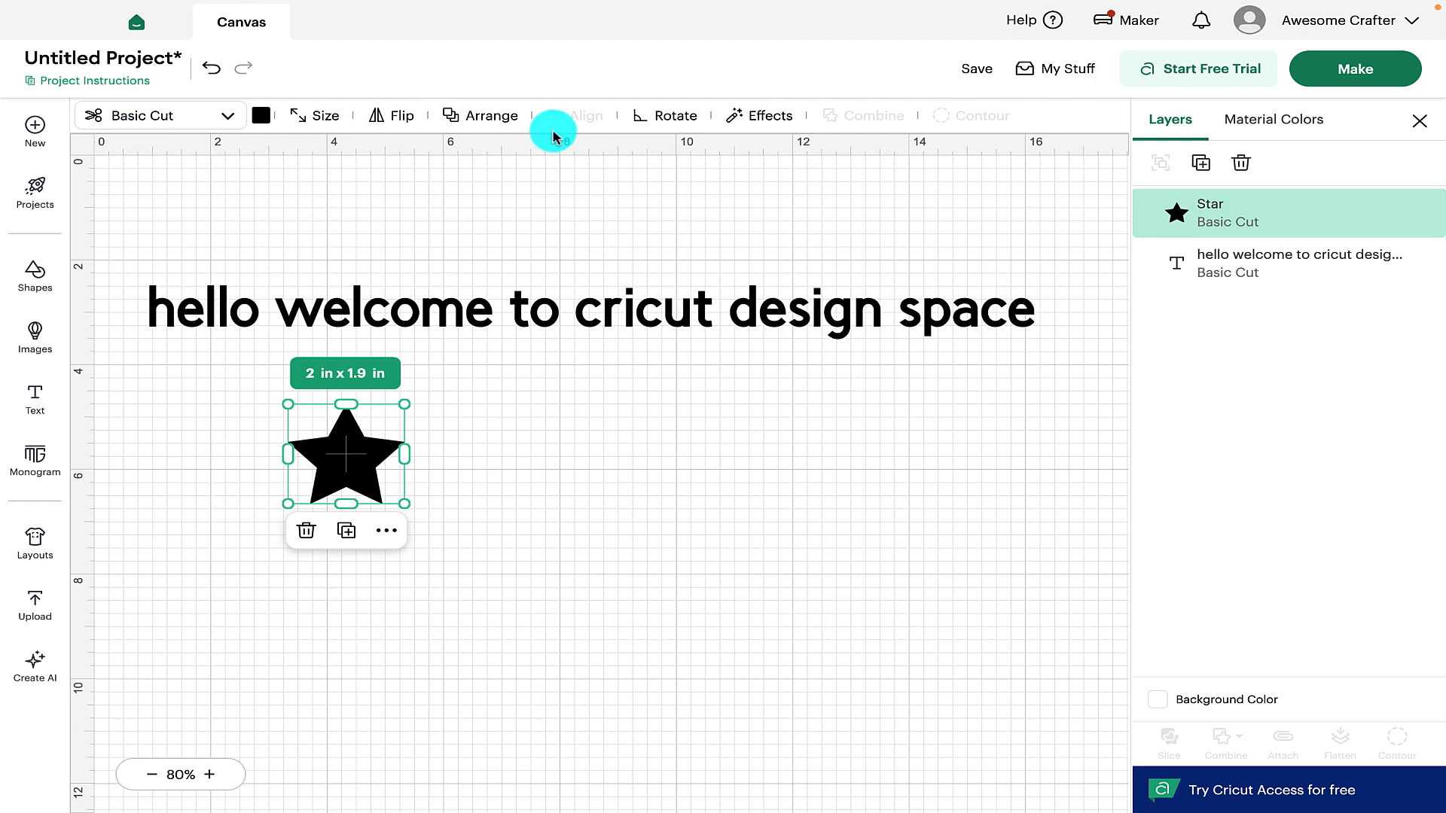
Look at the star's Operation list and leave it unchanged
{"action": "left_click", "coordinate": [172, 123]}
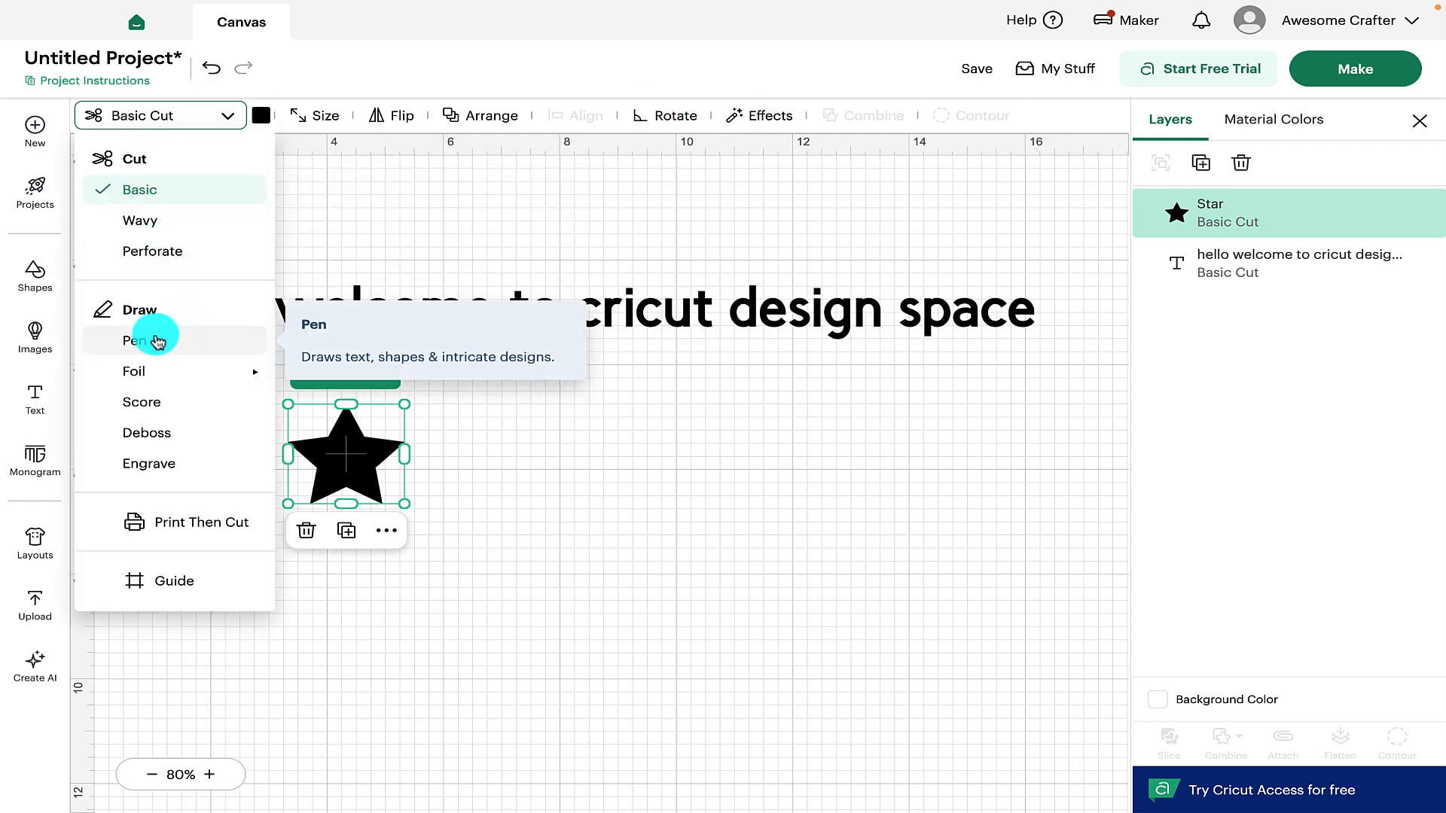
{"action": "mouse_move", "coordinate": [146, 371]}
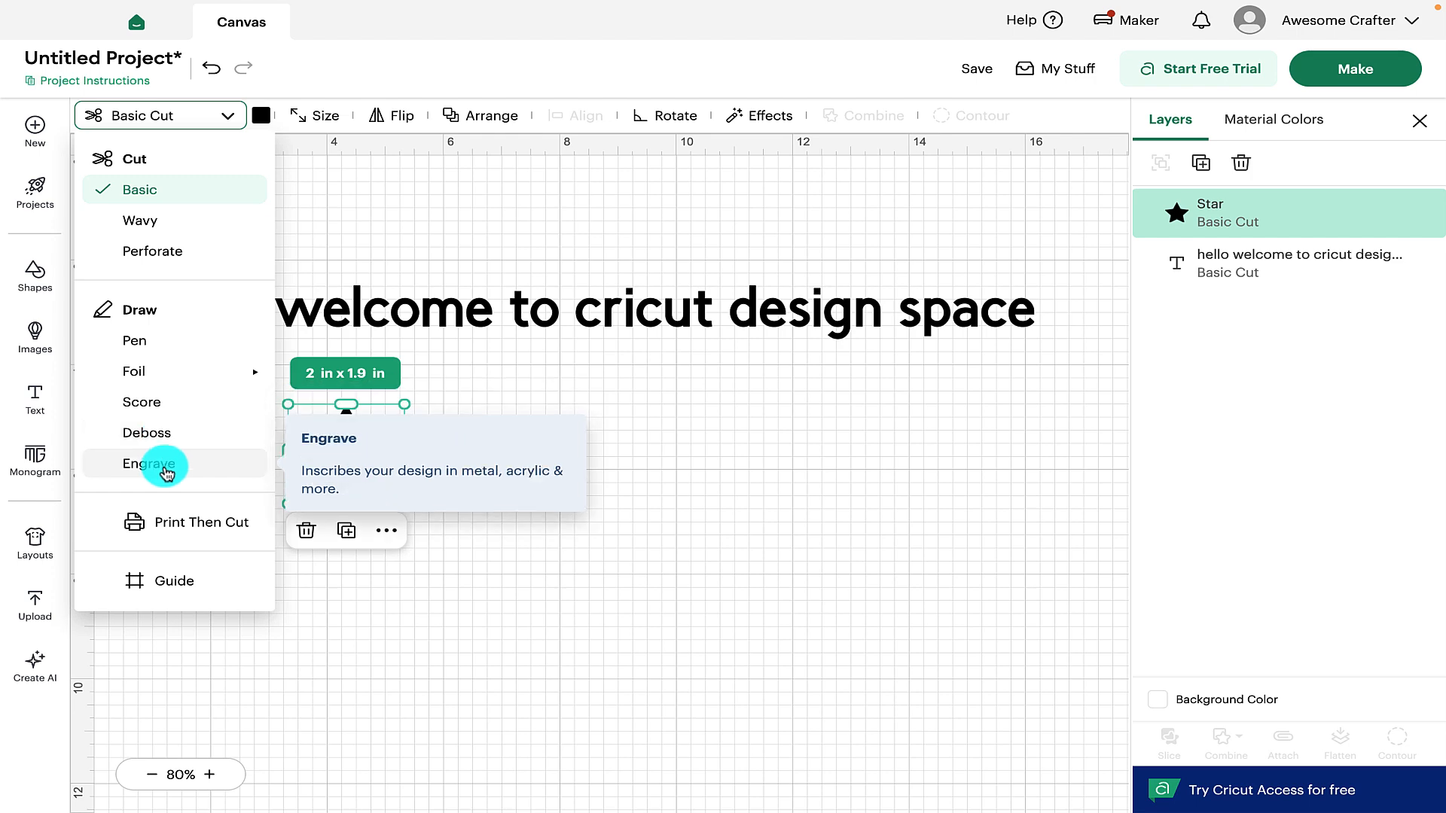
{"action": "left_click", "coordinate": [302, 6]}
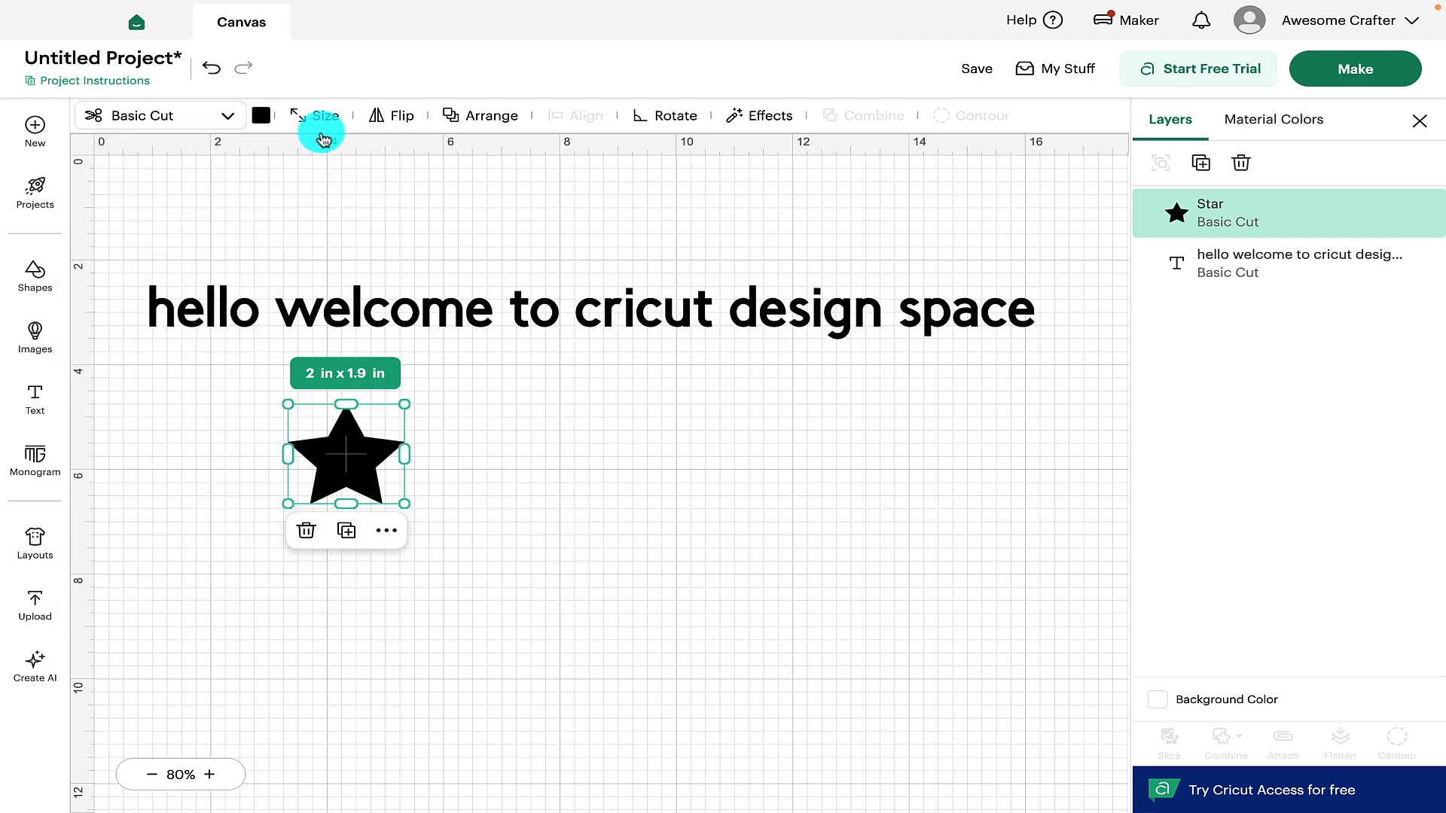
View the star's Arrange, Rotate and Effects options, then go to the Images library
{"action": "left_click", "coordinate": [482, 120]}
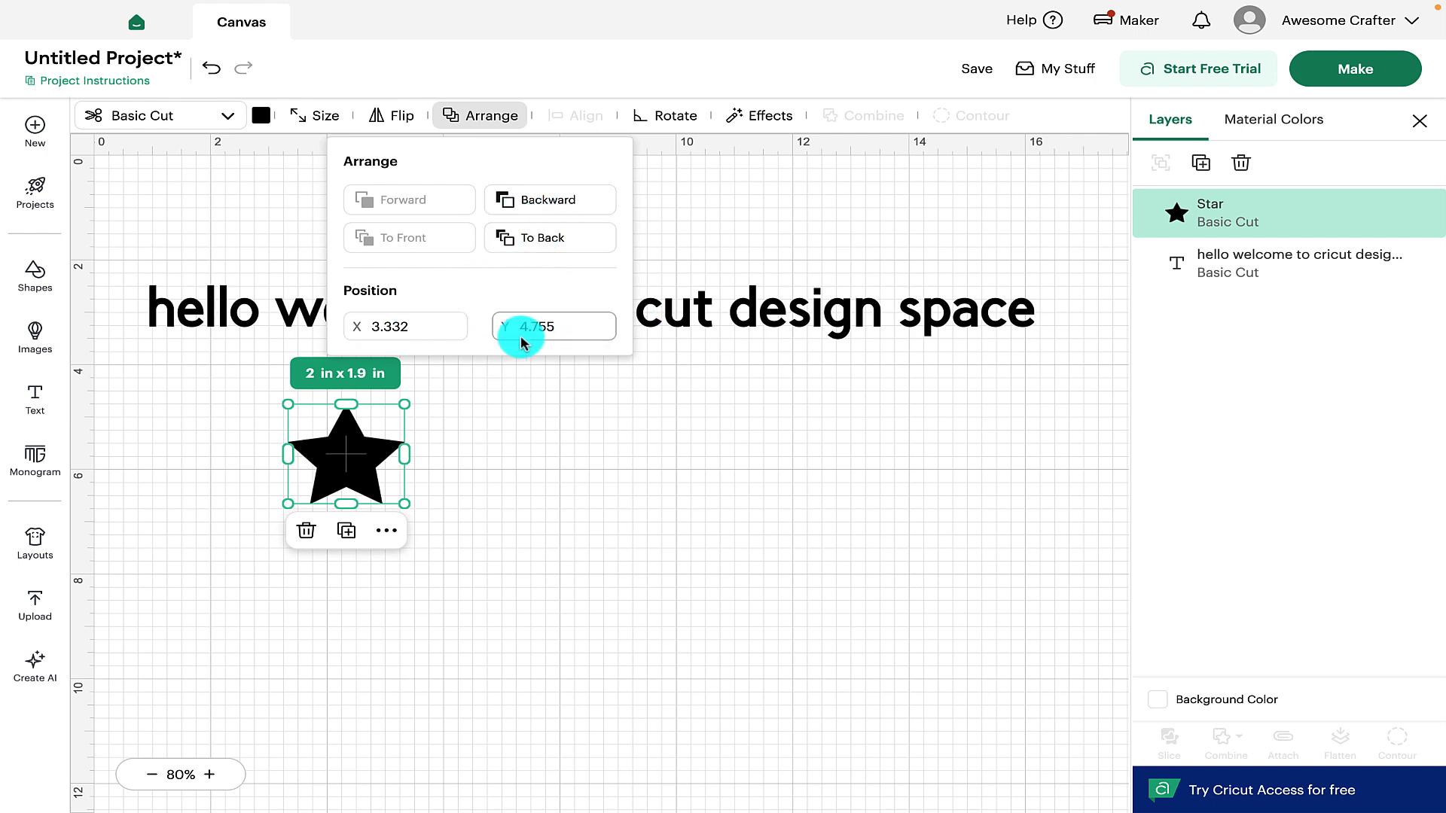
{"action": "left_click", "coordinate": [667, 119]}
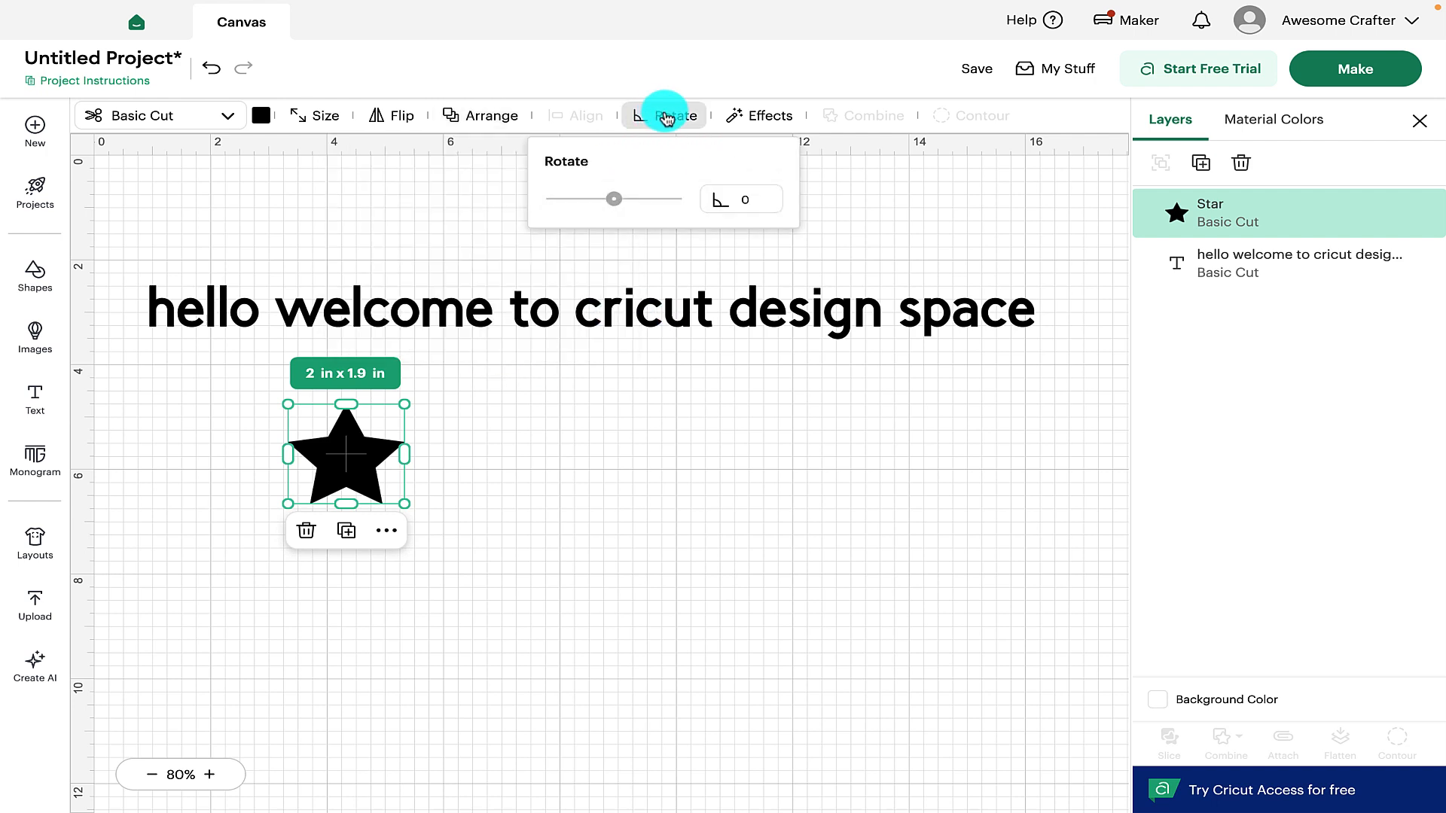
{"action": "left_click", "coordinate": [755, 117]}
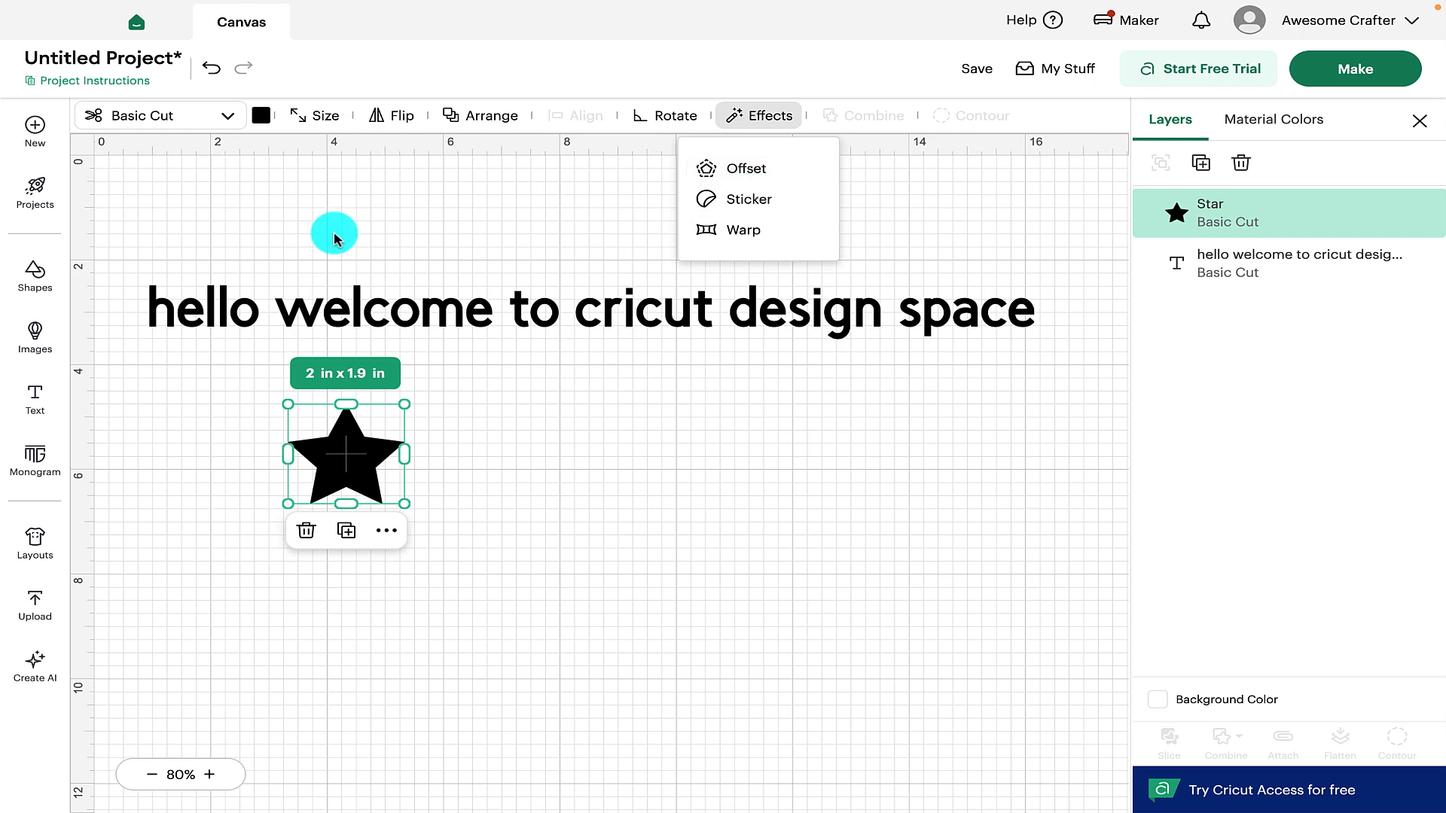
{"action": "left_click", "coordinate": [35, 332]}
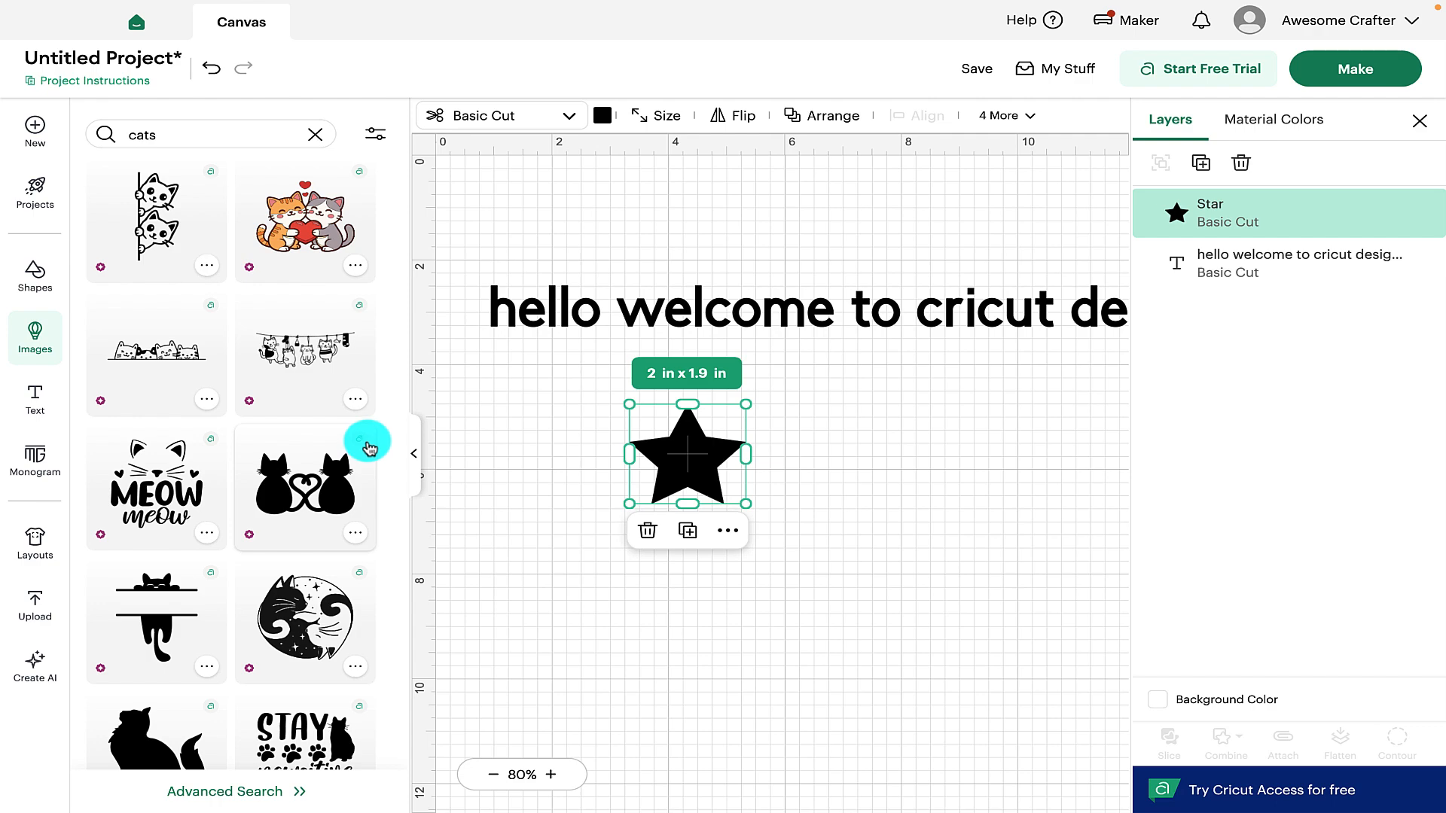
Open Advanced Search for 'cats' and filter to Free images, leaving 80 results
{"action": "scroll", "coordinate": [280, 552], "scroll_direction": "down", "scroll_amount": 15}
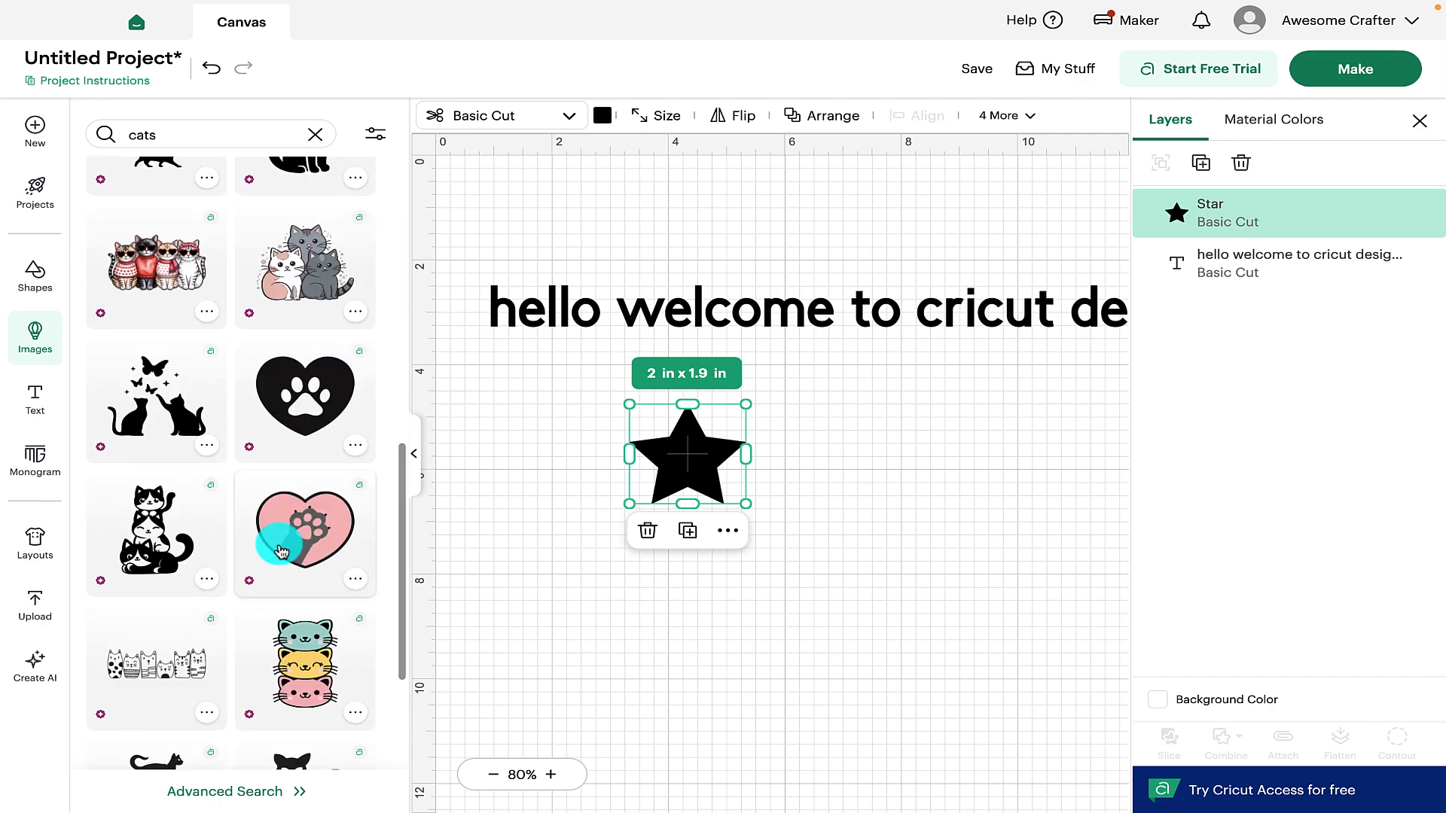
{"action": "left_click", "coordinate": [218, 792]}
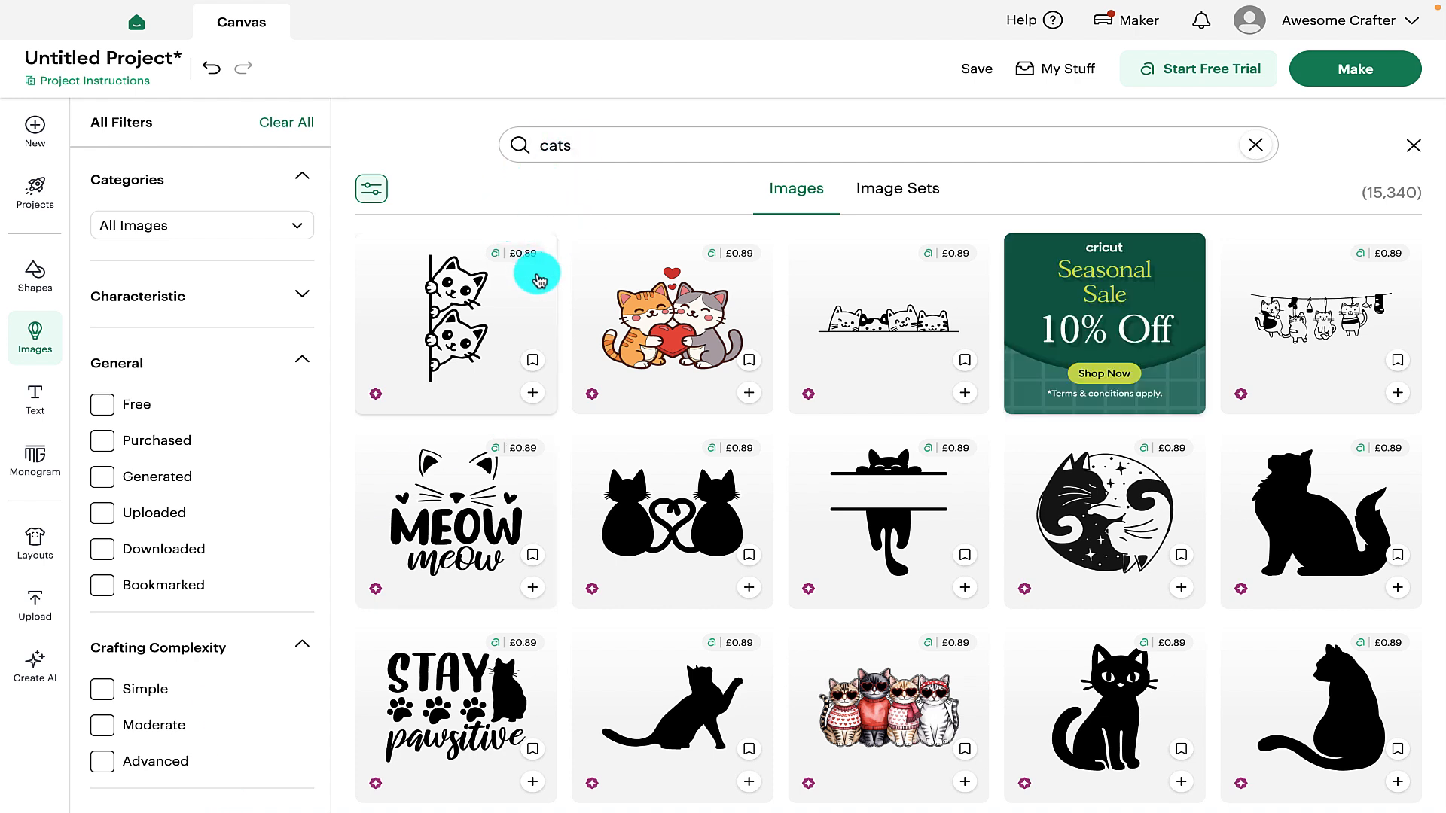
{"action": "left_click", "coordinate": [103, 405]}
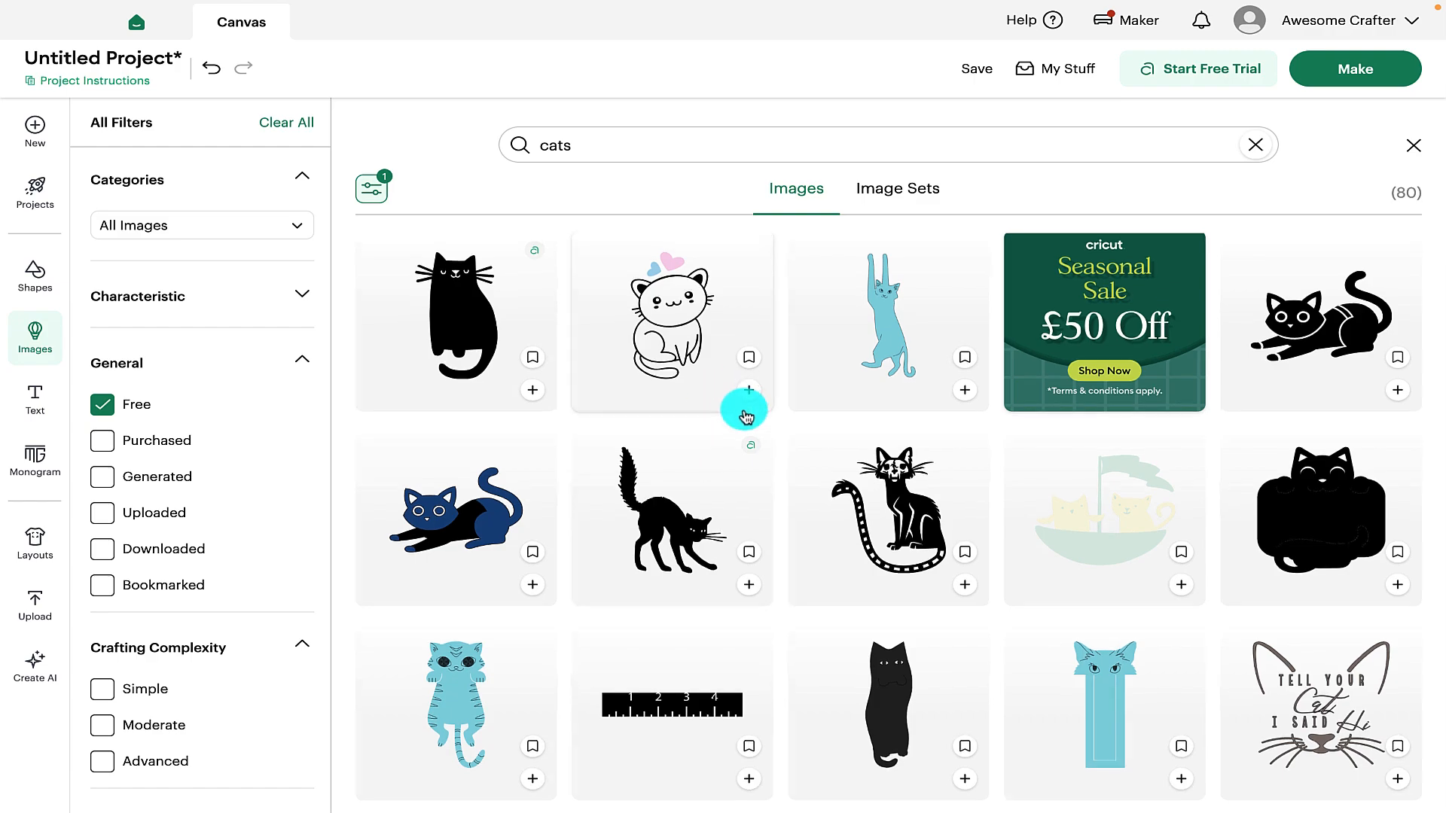
{"action": "scroll", "coordinate": [745, 410], "scroll_direction": "down", "scroll_amount": 10}
{"action": "scroll", "coordinate": [745, 417], "scroll_direction": "down", "scroll_amount": 5}
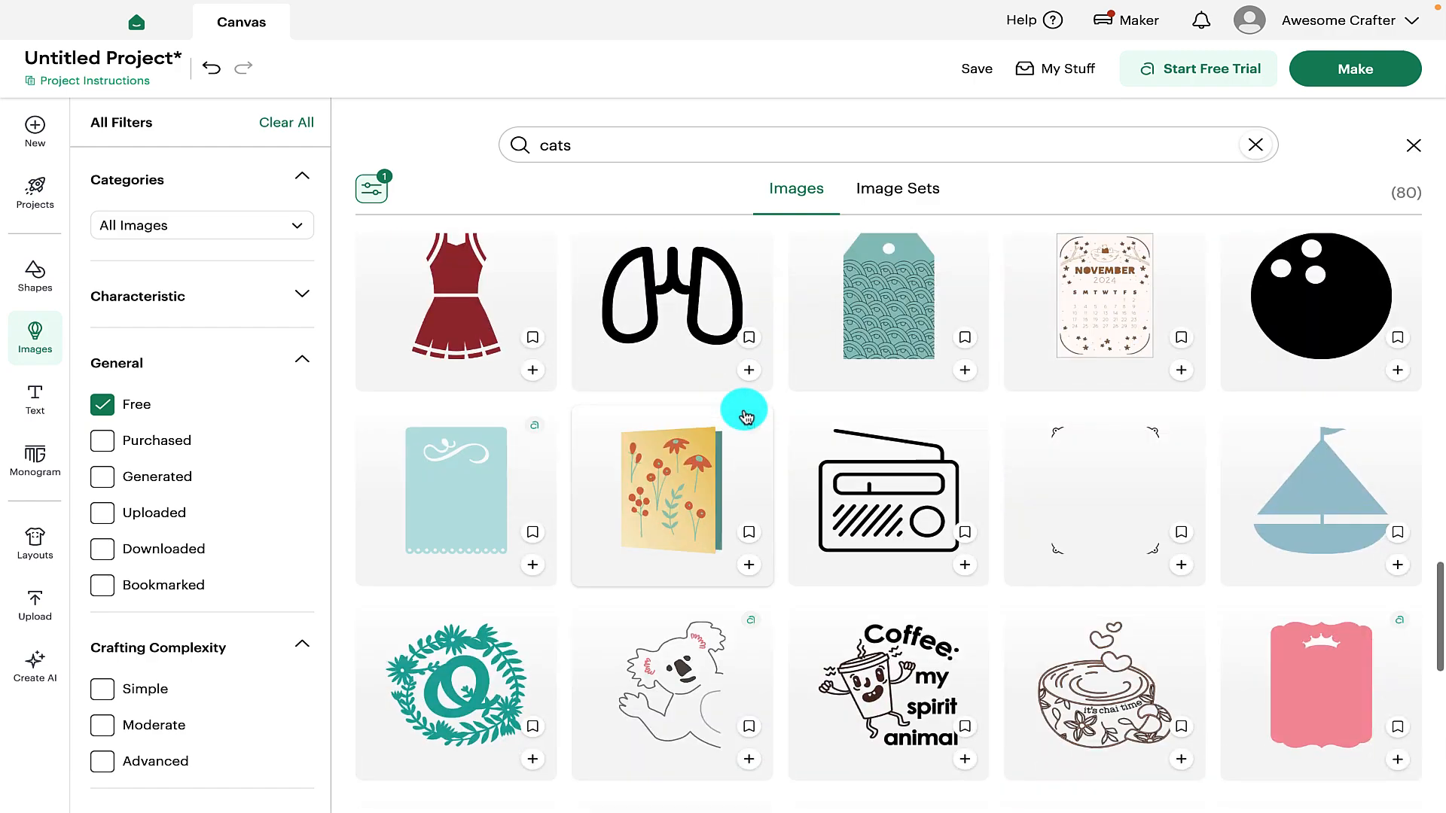
{"action": "scroll", "coordinate": [746, 416], "scroll_direction": "down", "scroll_amount": 5}
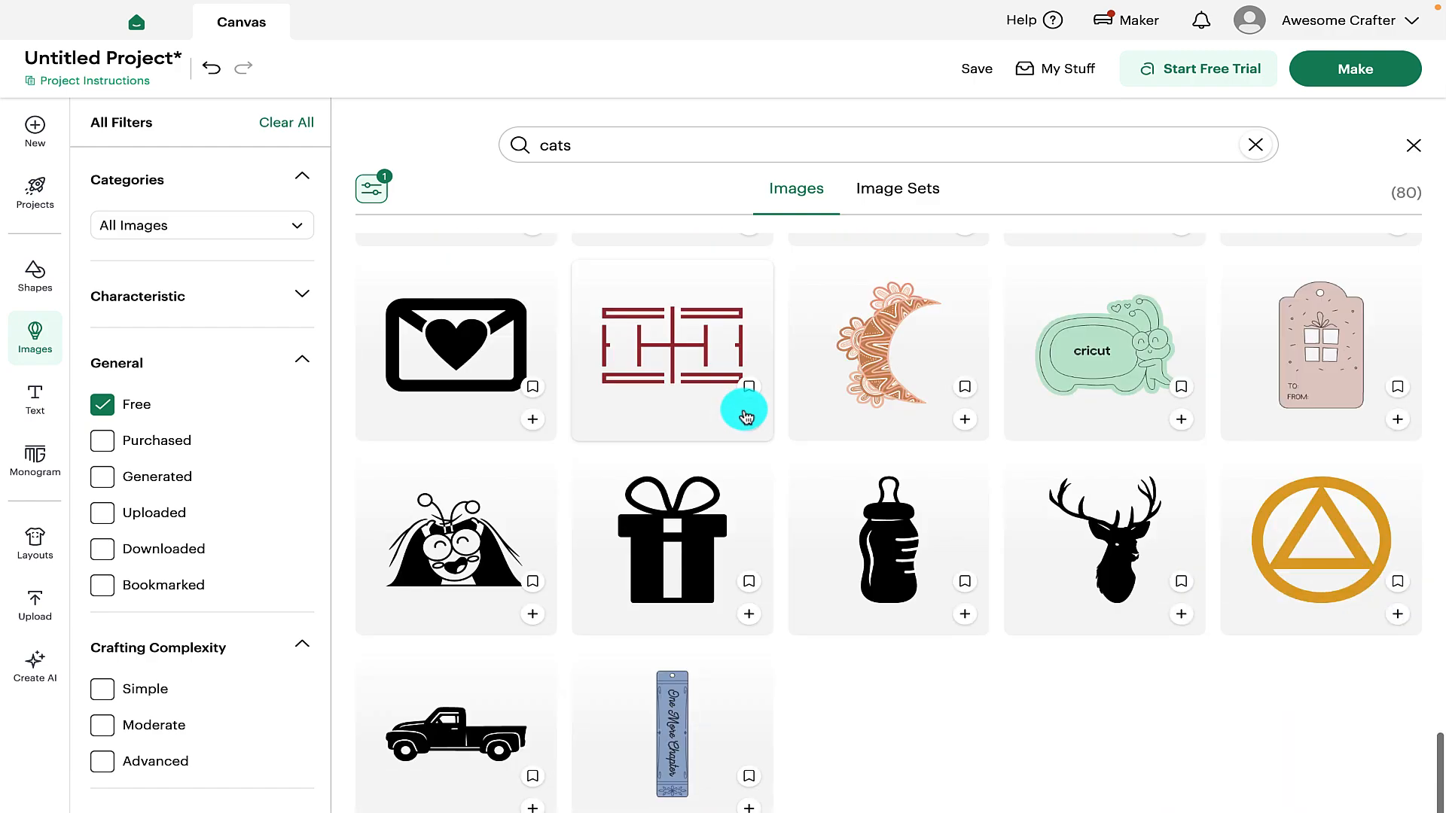
{"action": "scroll", "coordinate": [745, 416], "scroll_direction": "up", "scroll_amount": 15}
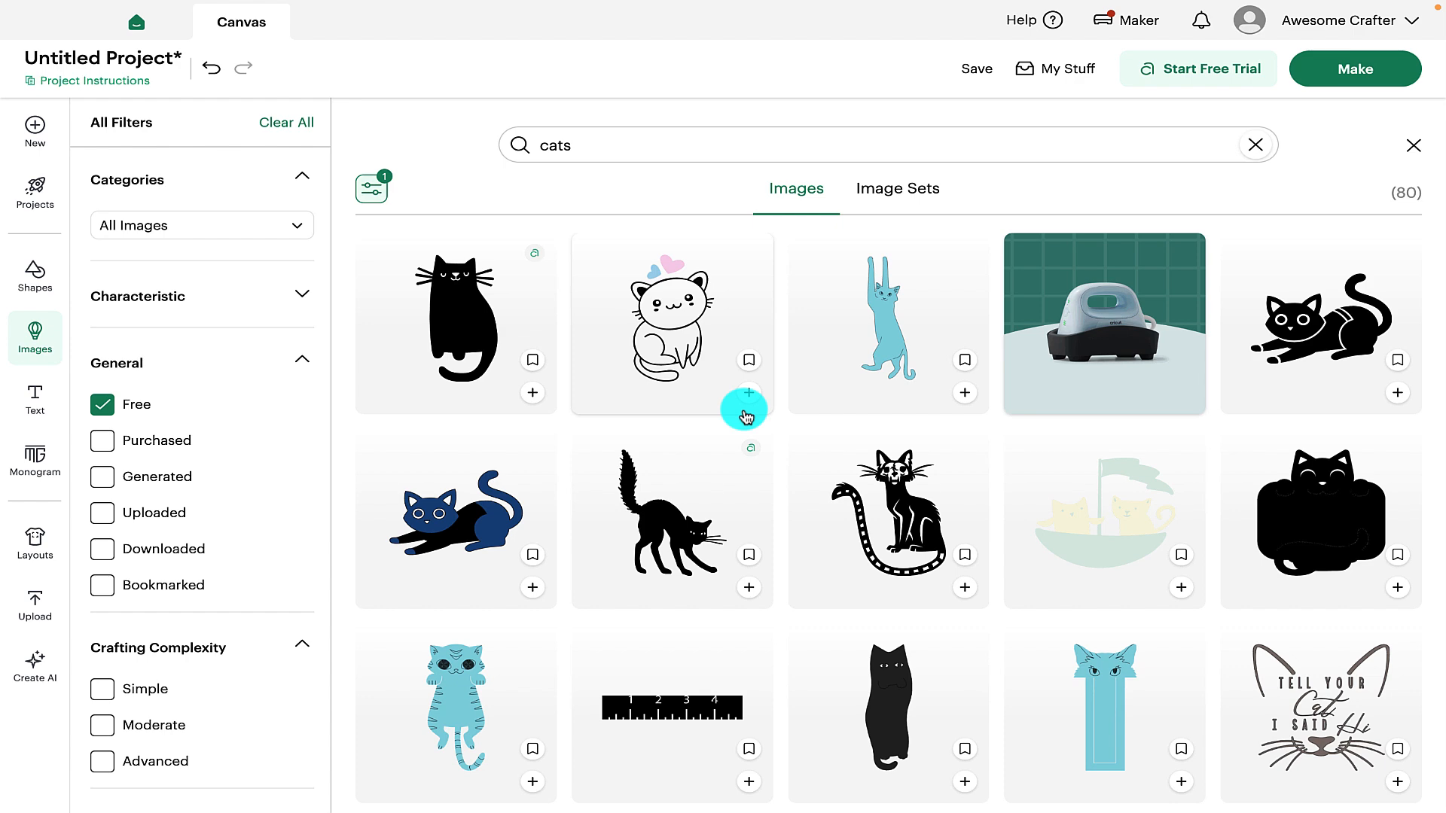
Add a 'Text' object below the star, preview Monogram Maker, and show the Layouts panel
{"action": "left_click", "coordinate": [44, 395]}
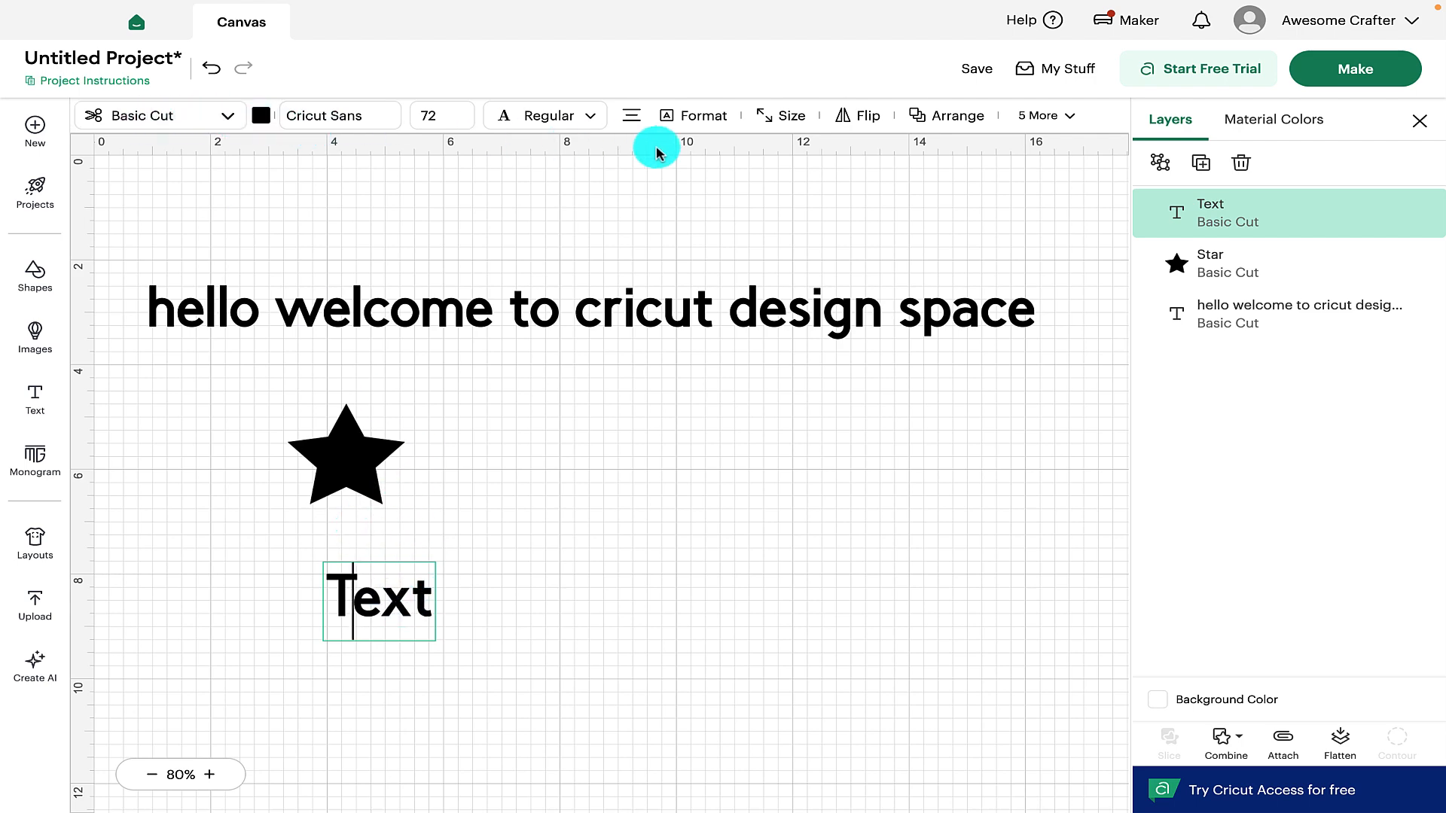
{"action": "left_click", "coordinate": [1061, 120]}
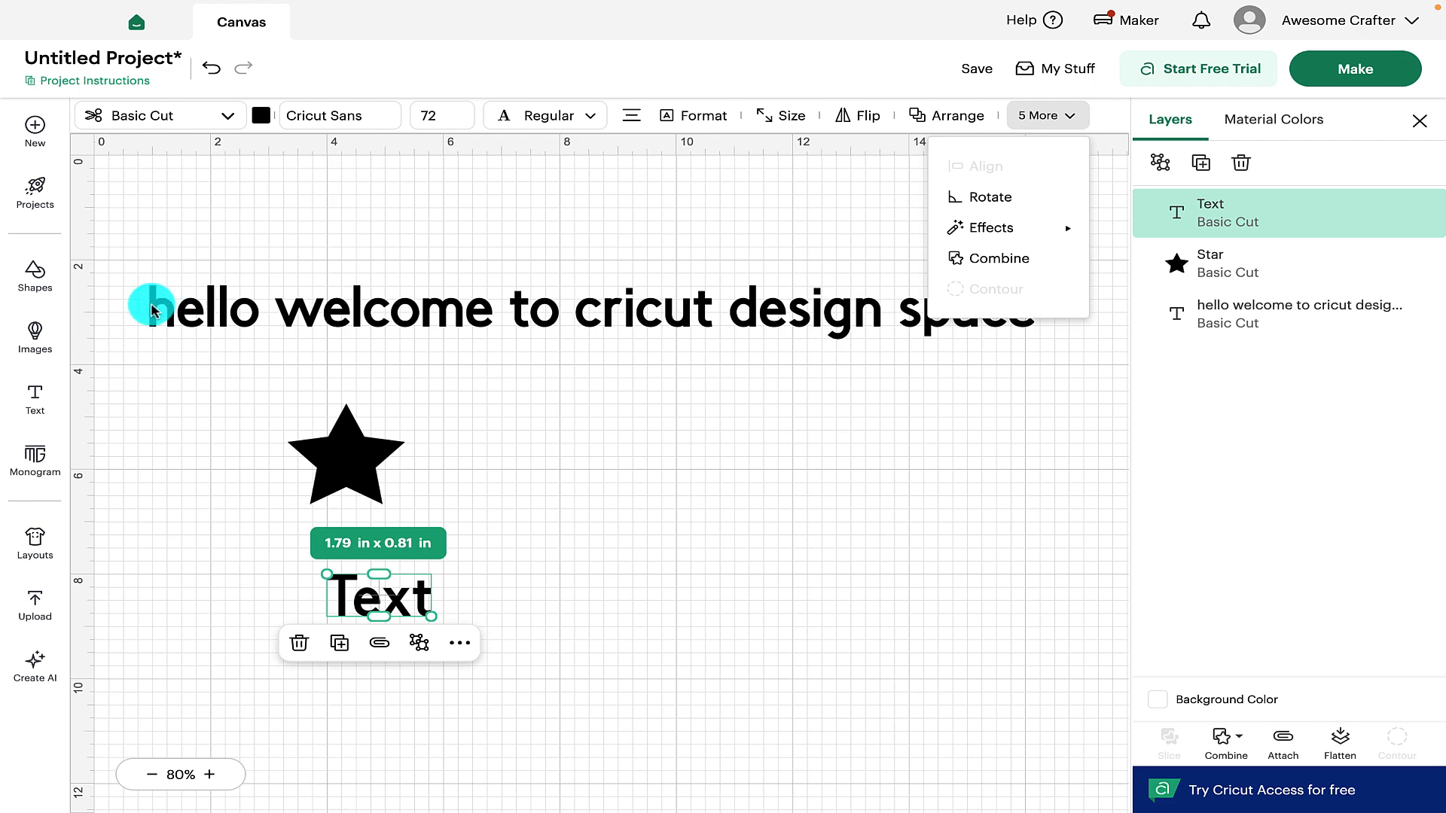
{"action": "left_click", "coordinate": [36, 459]}
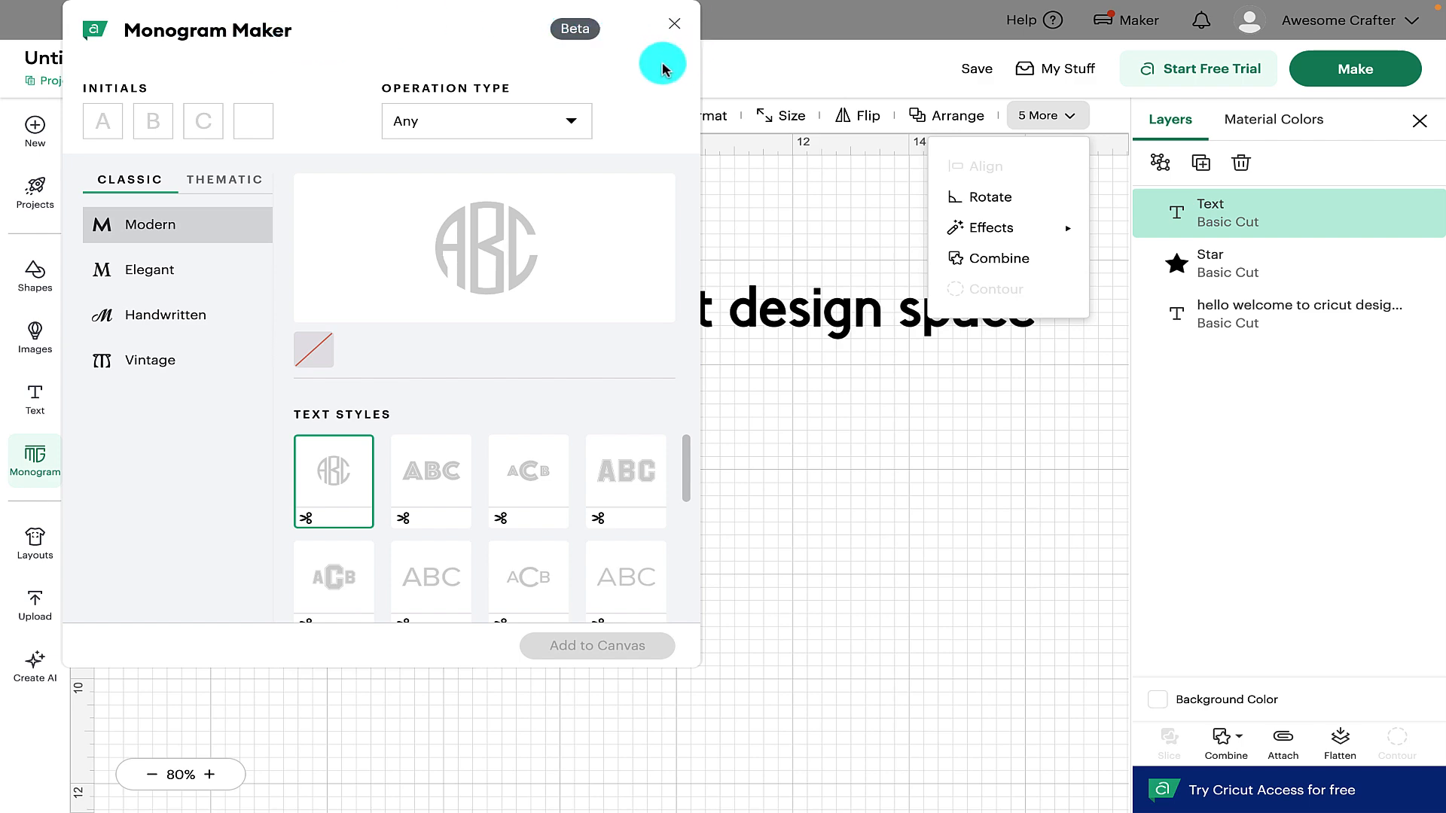
{"action": "left_click", "coordinate": [675, 28]}
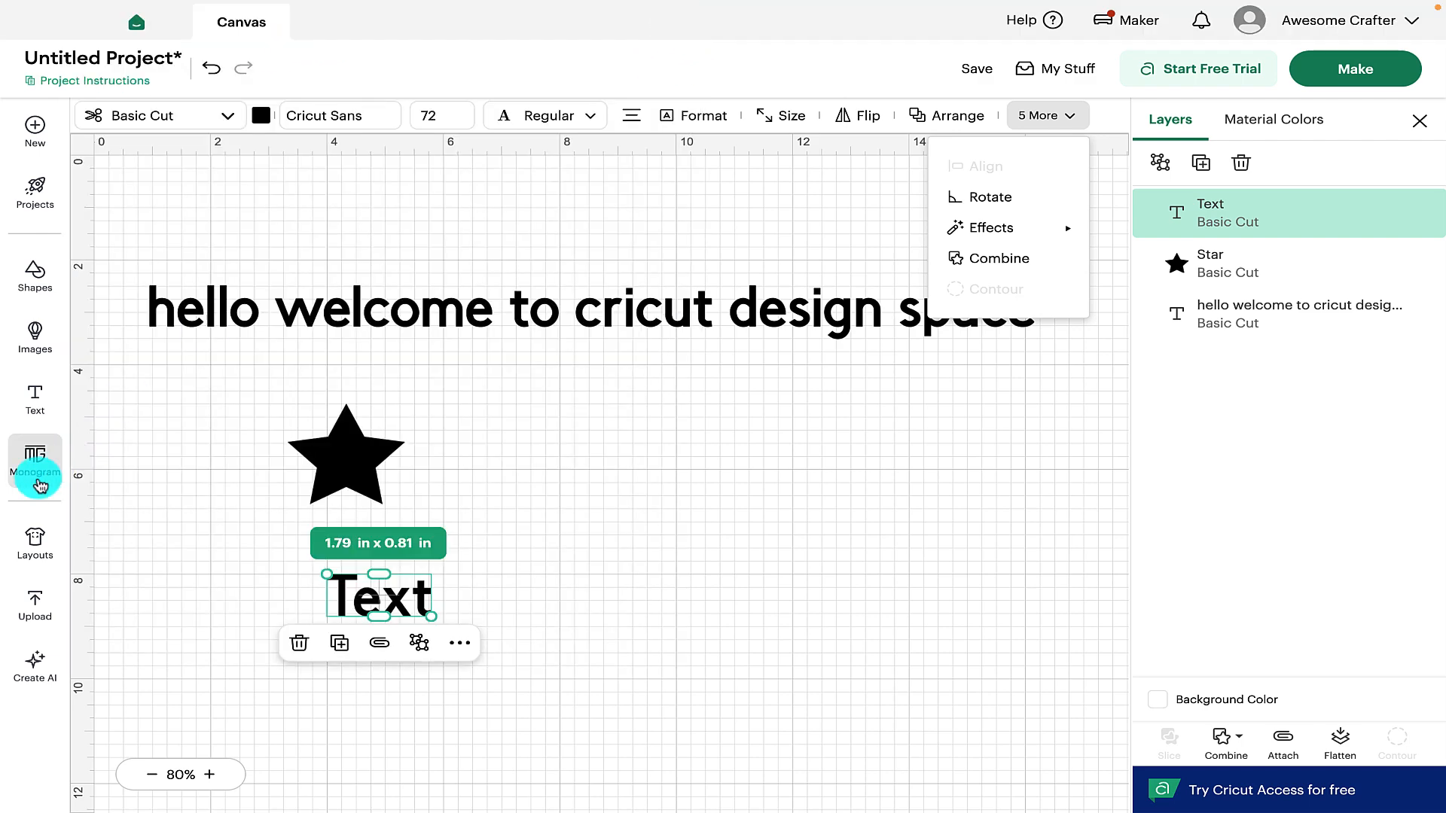
{"action": "left_click", "coordinate": [28, 537]}
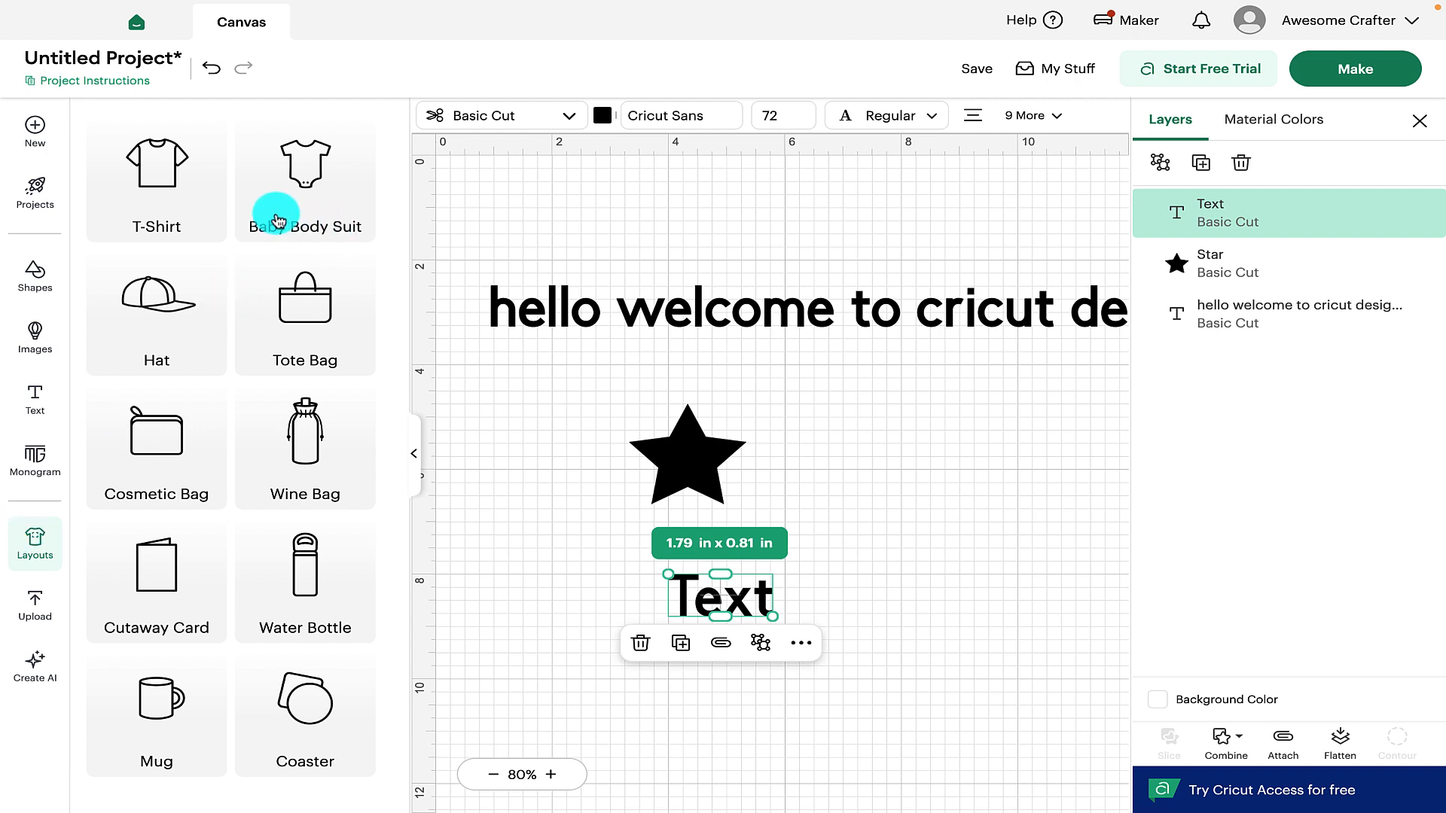
Add the Medium tote bag layout guide and shift it to the right
{"action": "left_click", "coordinate": [286, 315]}
{"action": "left_click", "coordinate": [138, 489]}
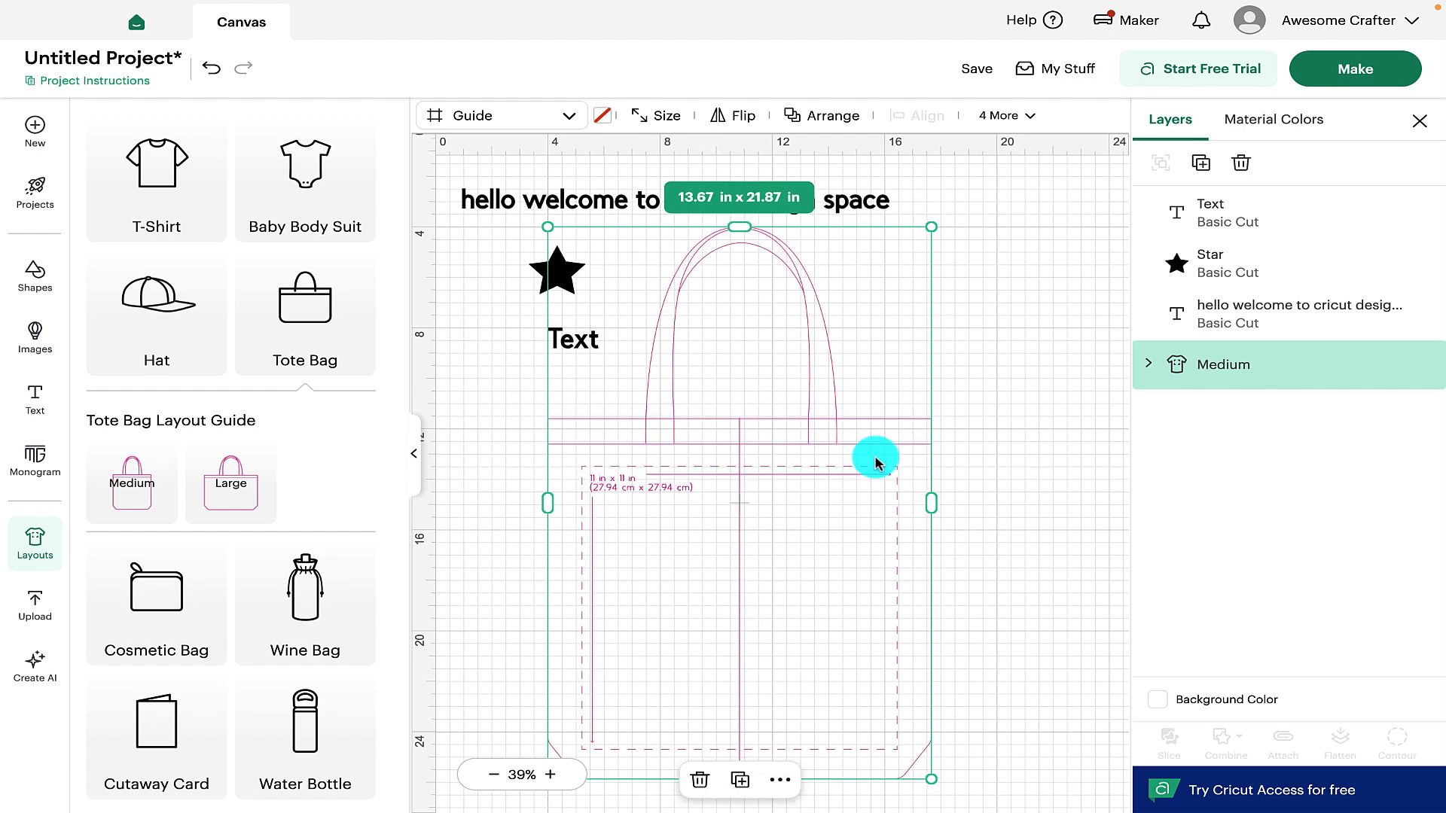
{"action": "left_click_drag", "start_coordinate": [871, 454], "coordinate": [960, 452]}
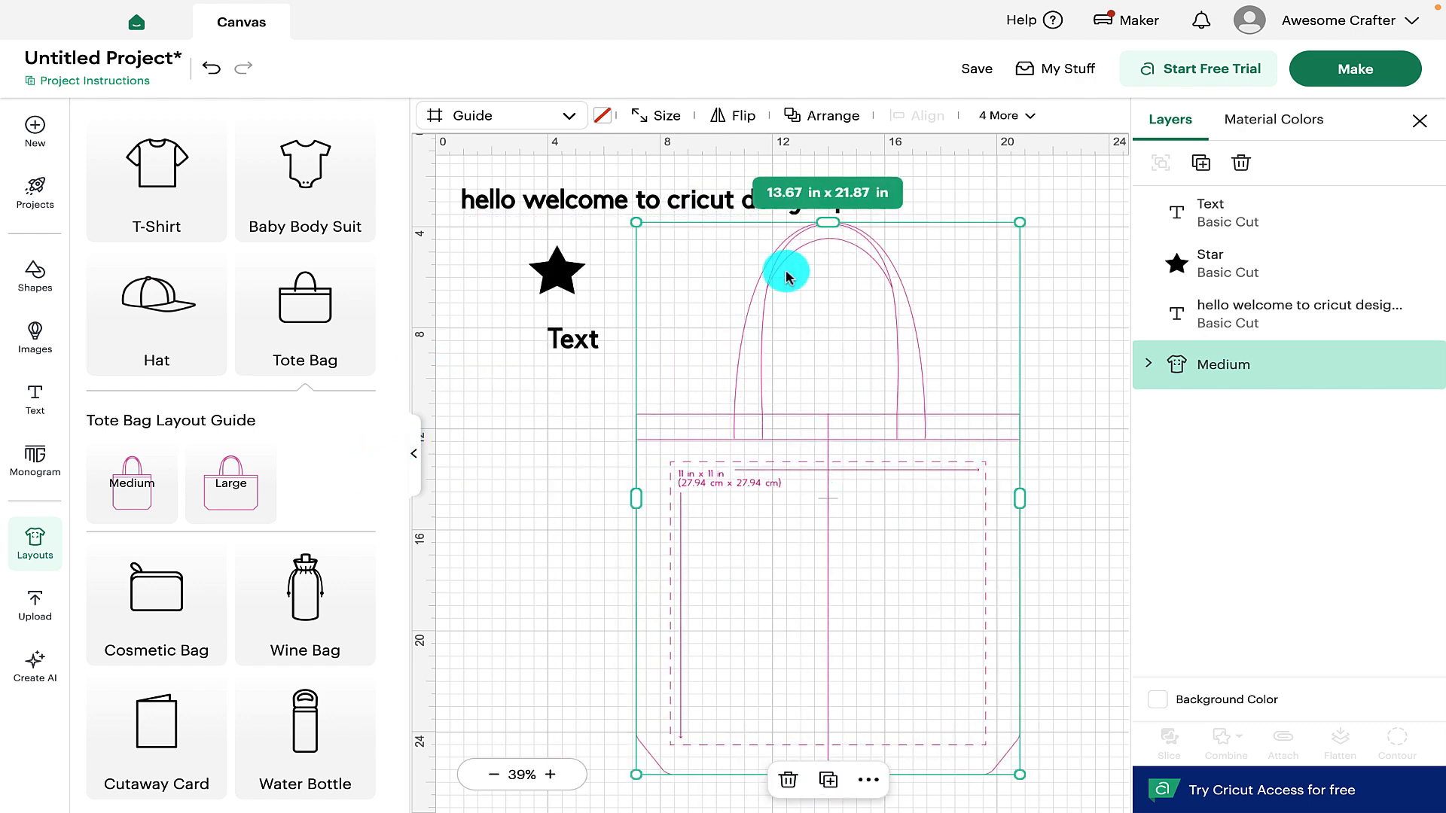
{"action": "scroll", "coordinate": [888, 488], "scroll_direction": "up", "scroll_amount": 5}
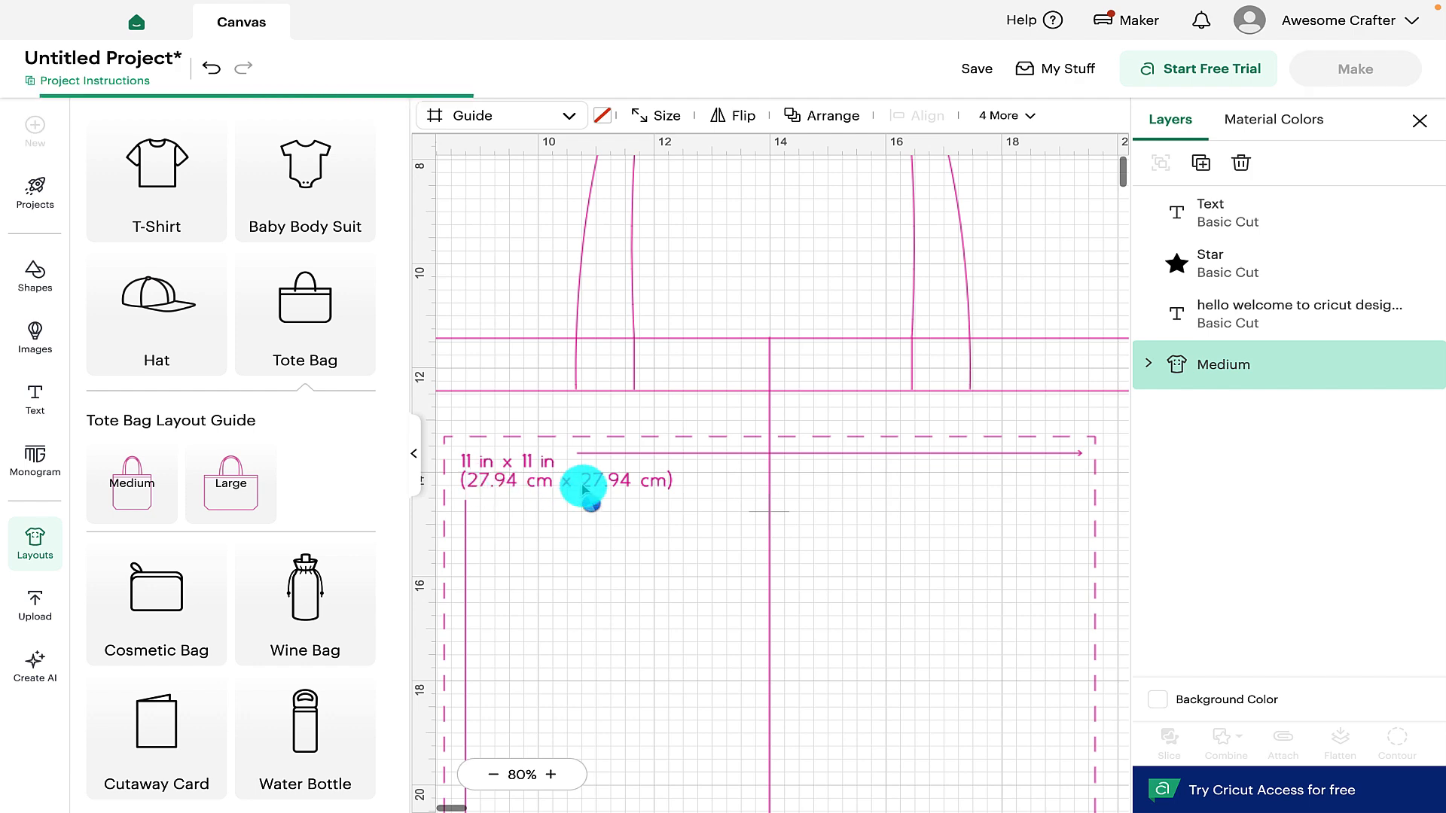
{"action": "scroll", "coordinate": [563, 495], "scroll_direction": "down", "scroll_amount": 5}
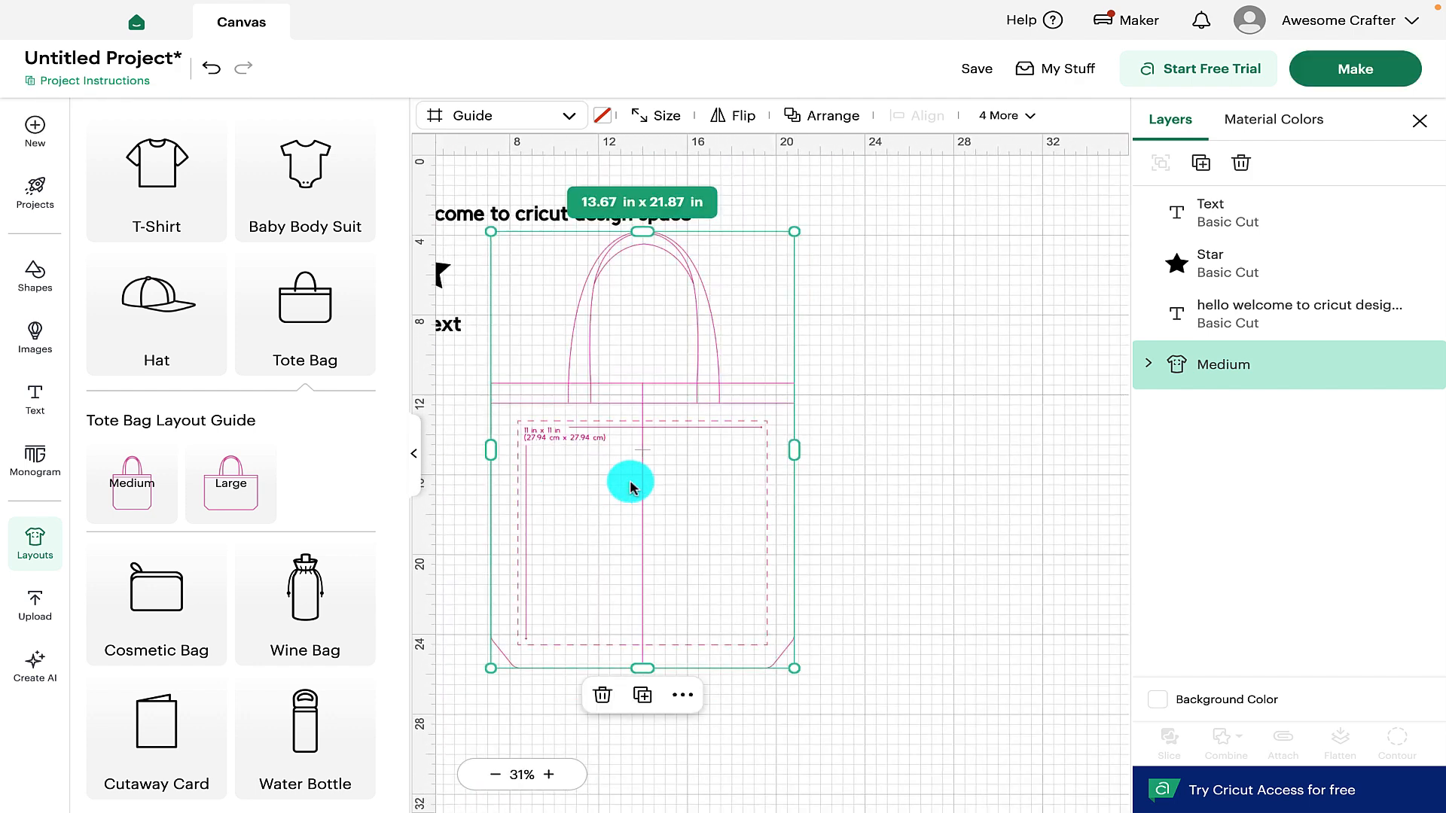
Fit the Text into the tote pocket at about 10.3 × 4.7 in, then hide Layouts
{"action": "left_click_drag", "start_coordinate": [437, 332], "coordinate": [737, 576]}
{"action": "left_click_drag", "start_coordinate": [698, 523], "coordinate": [624, 527]}
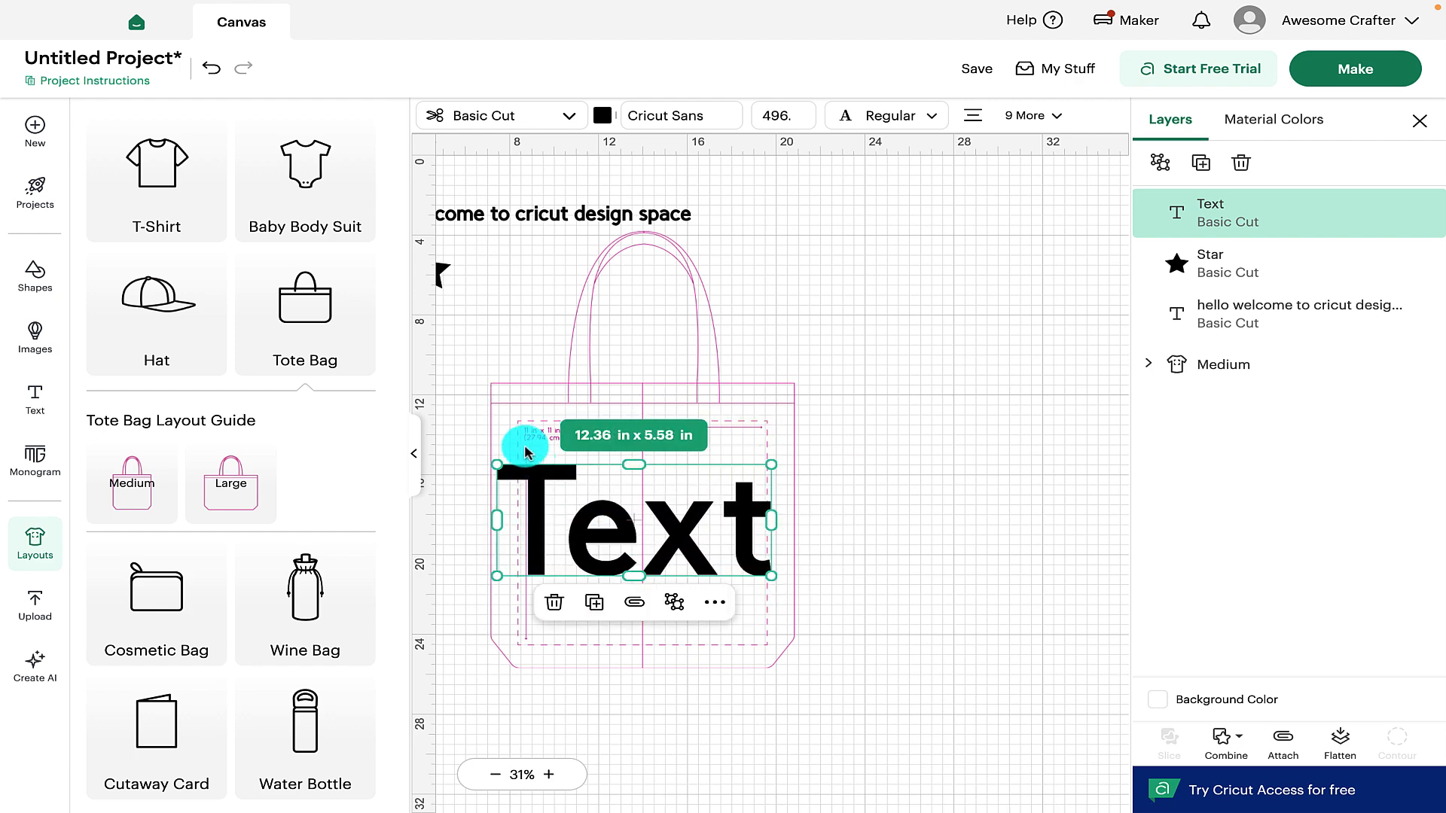
{"action": "left_click_drag", "start_coordinate": [497, 466], "coordinate": [549, 490]}
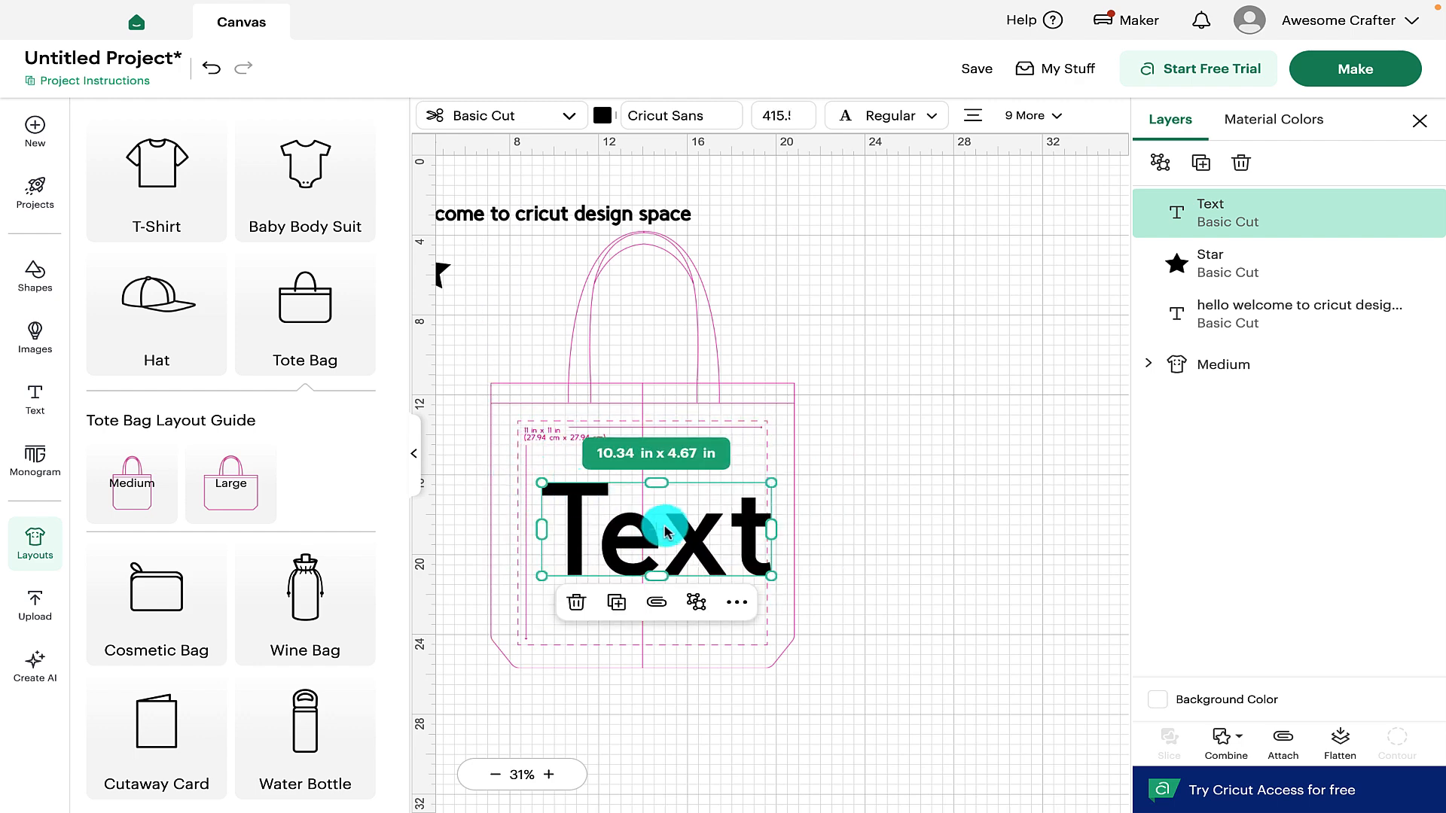
{"action": "left_click_drag", "start_coordinate": [658, 526], "coordinate": [653, 536]}
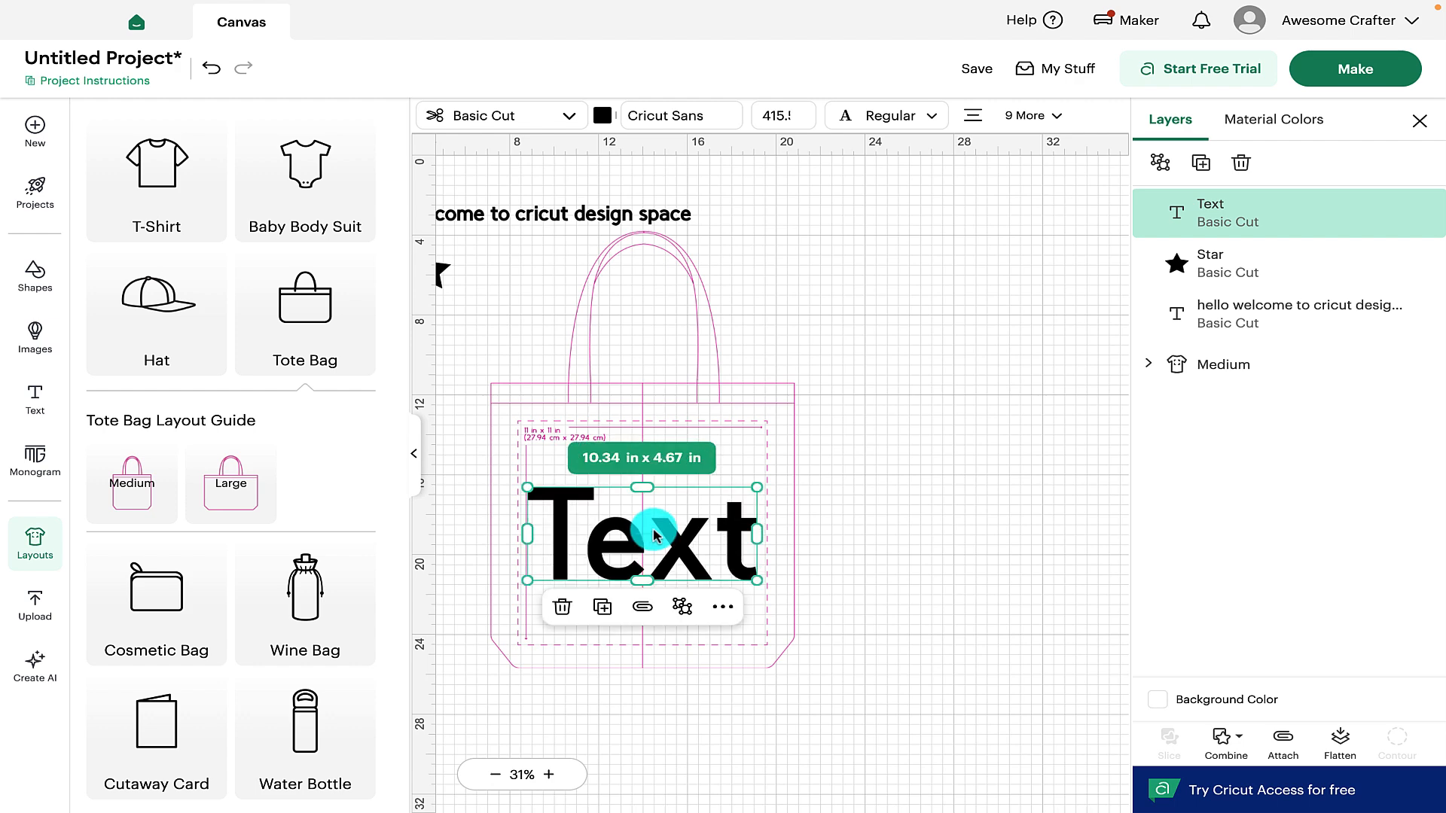
{"action": "left_click", "coordinate": [936, 454]}
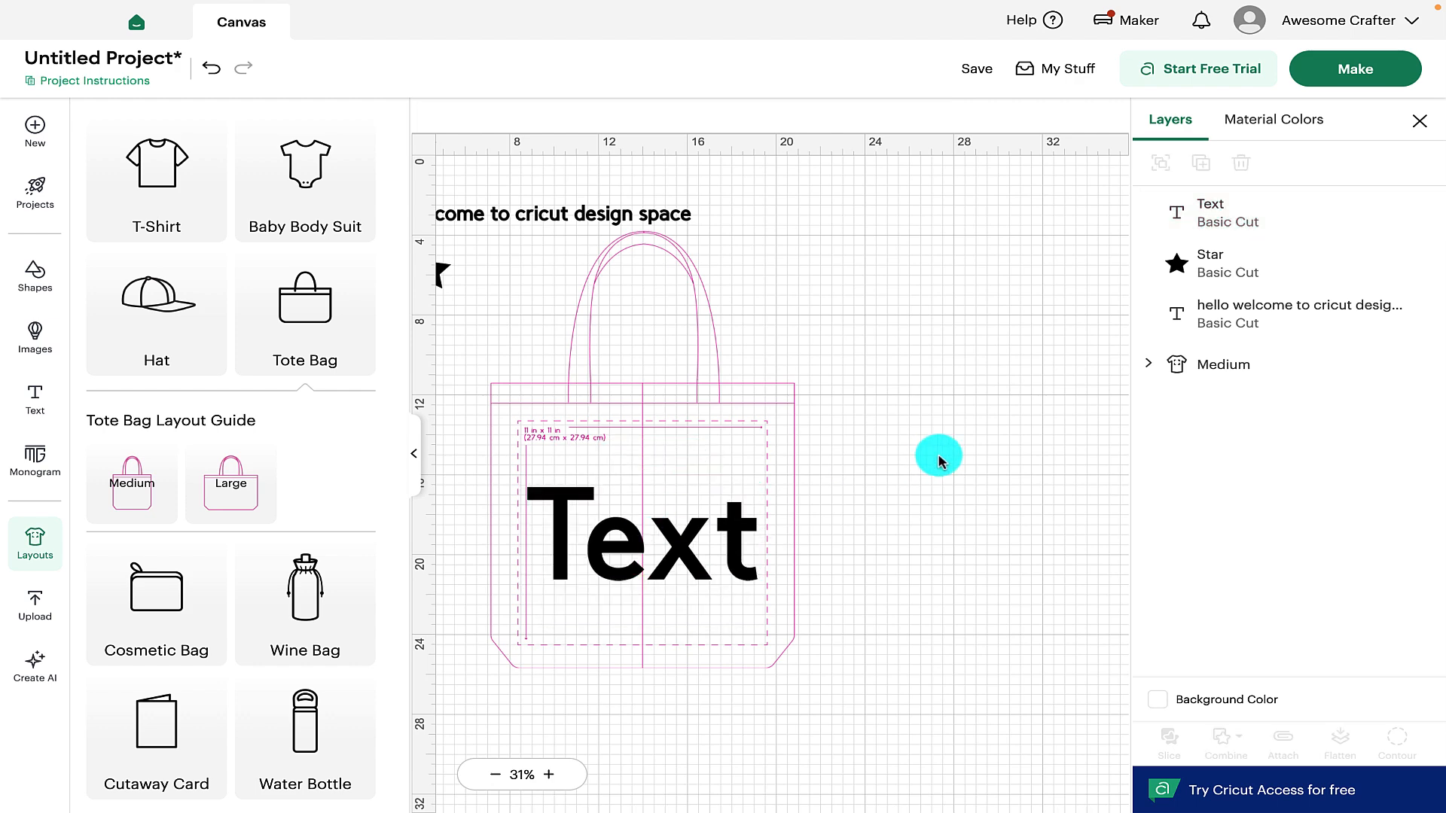
{"action": "scroll", "coordinate": [294, 527], "scroll_direction": "down", "scroll_amount": 2}
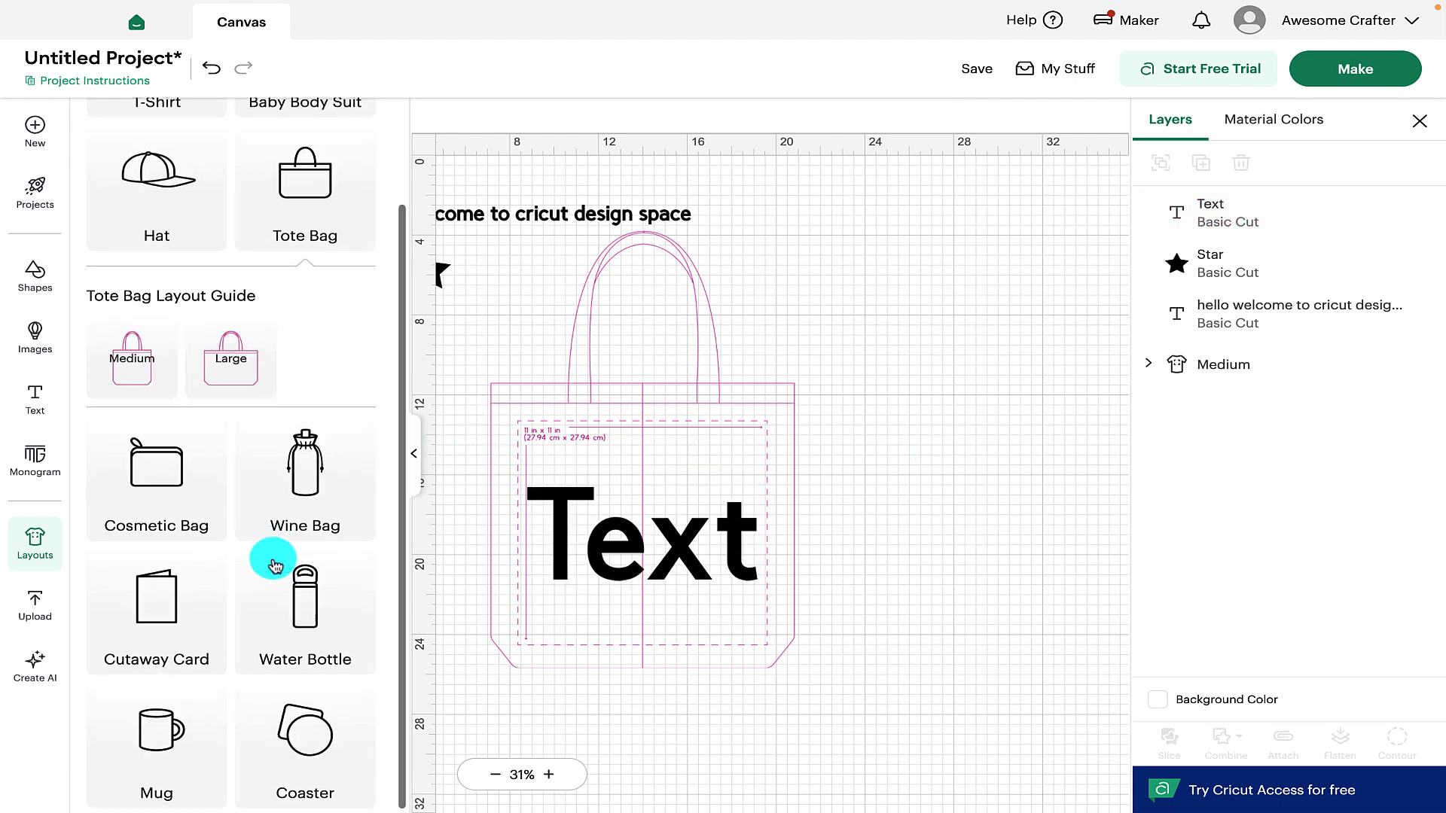
{"action": "scroll", "coordinate": [275, 567], "scroll_direction": "up", "scroll_amount": 2}
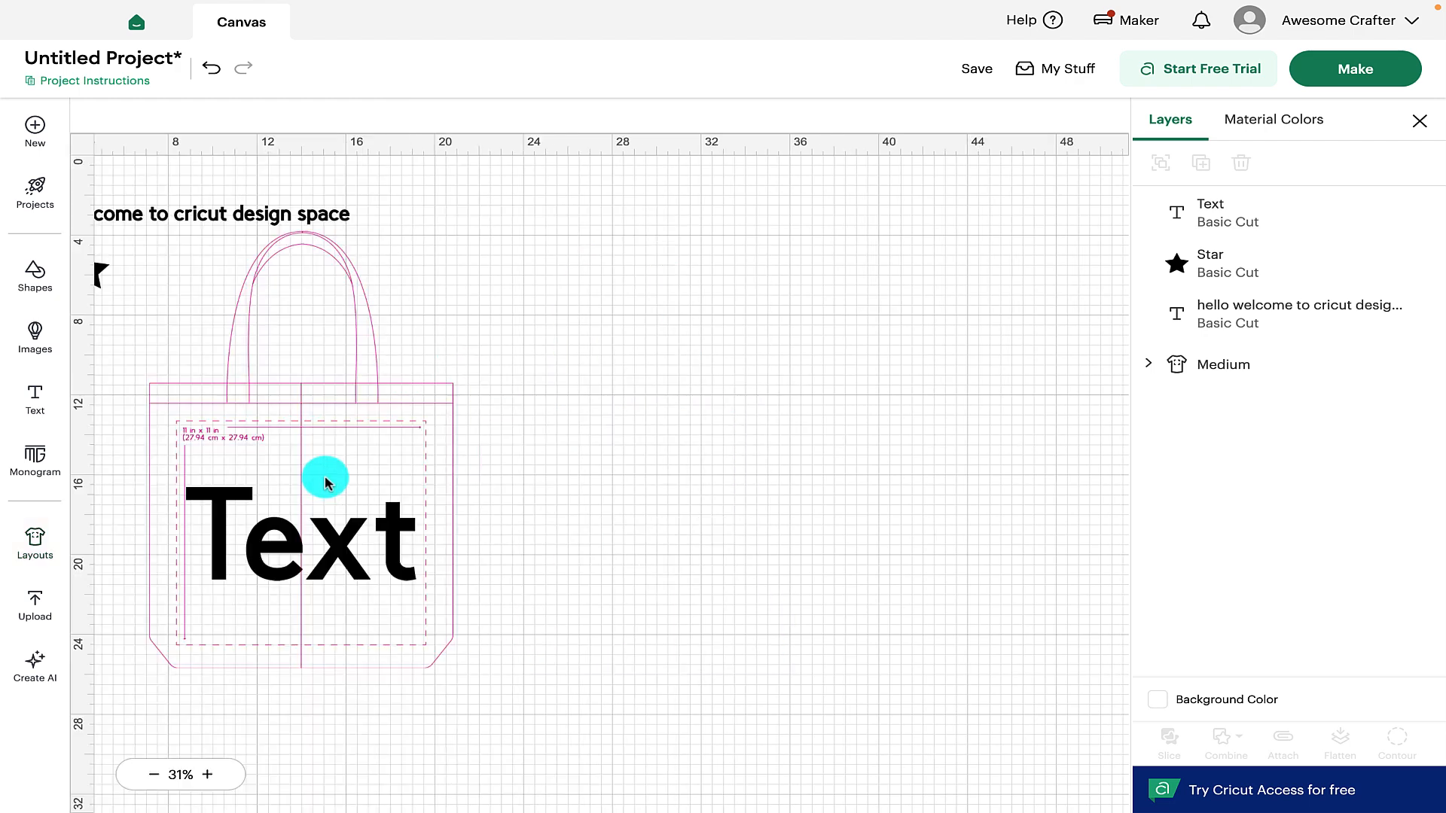
{"action": "left_click", "coordinate": [413, 454]}
Browse the Recent Uploads list, such as the unicorn silhouettes, on the Upload page
{"action": "left_click", "coordinate": [36, 611]}
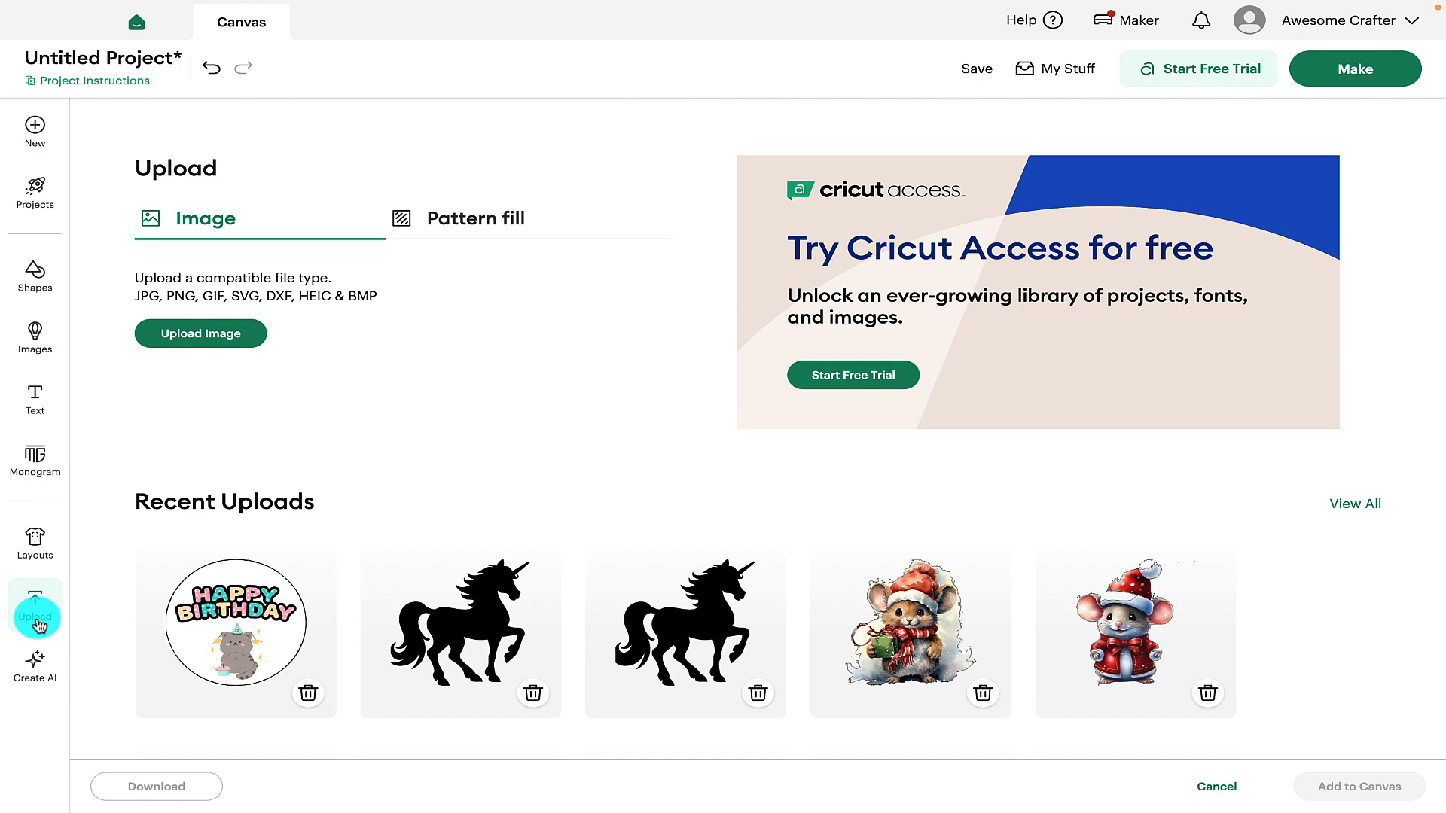
{"action": "scroll", "coordinate": [377, 468], "scroll_direction": "down", "scroll_amount": 2}
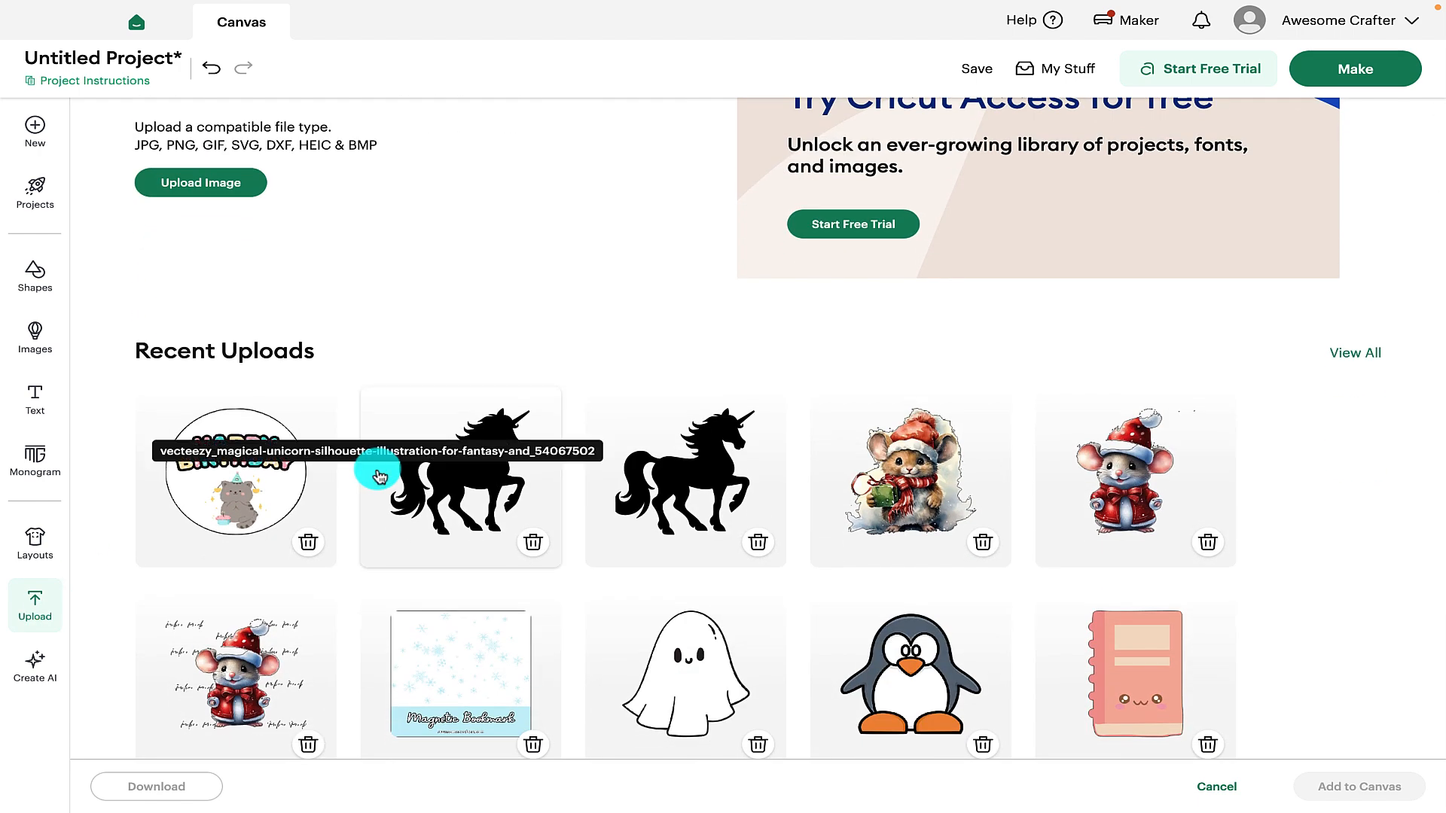
{"action": "scroll", "coordinate": [379, 476], "scroll_direction": "down", "scroll_amount": 2}
{"action": "scroll", "coordinate": [379, 476], "scroll_direction": "up", "scroll_amount": 2}
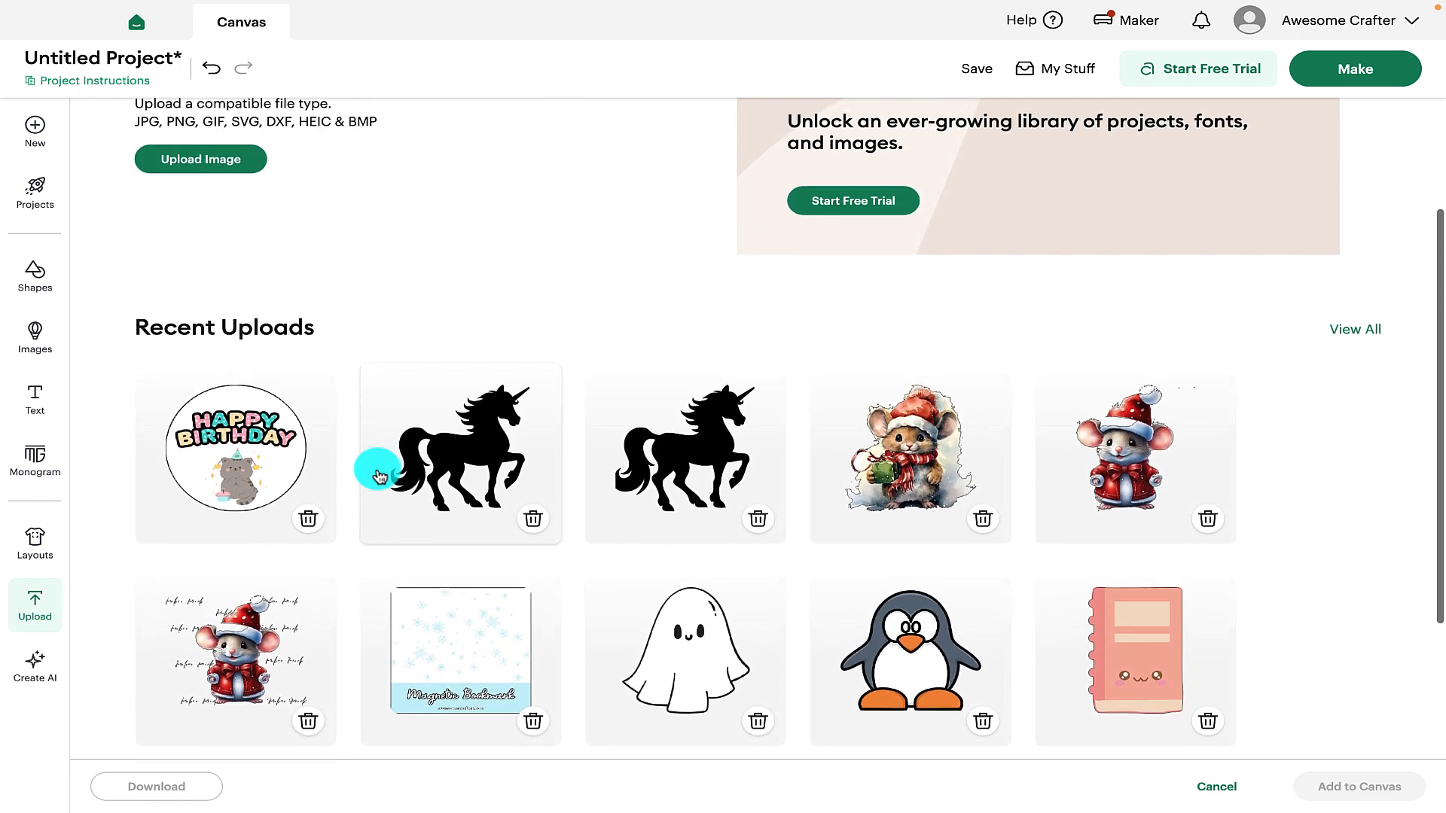
{"action": "left_click", "coordinate": [32, 689]}
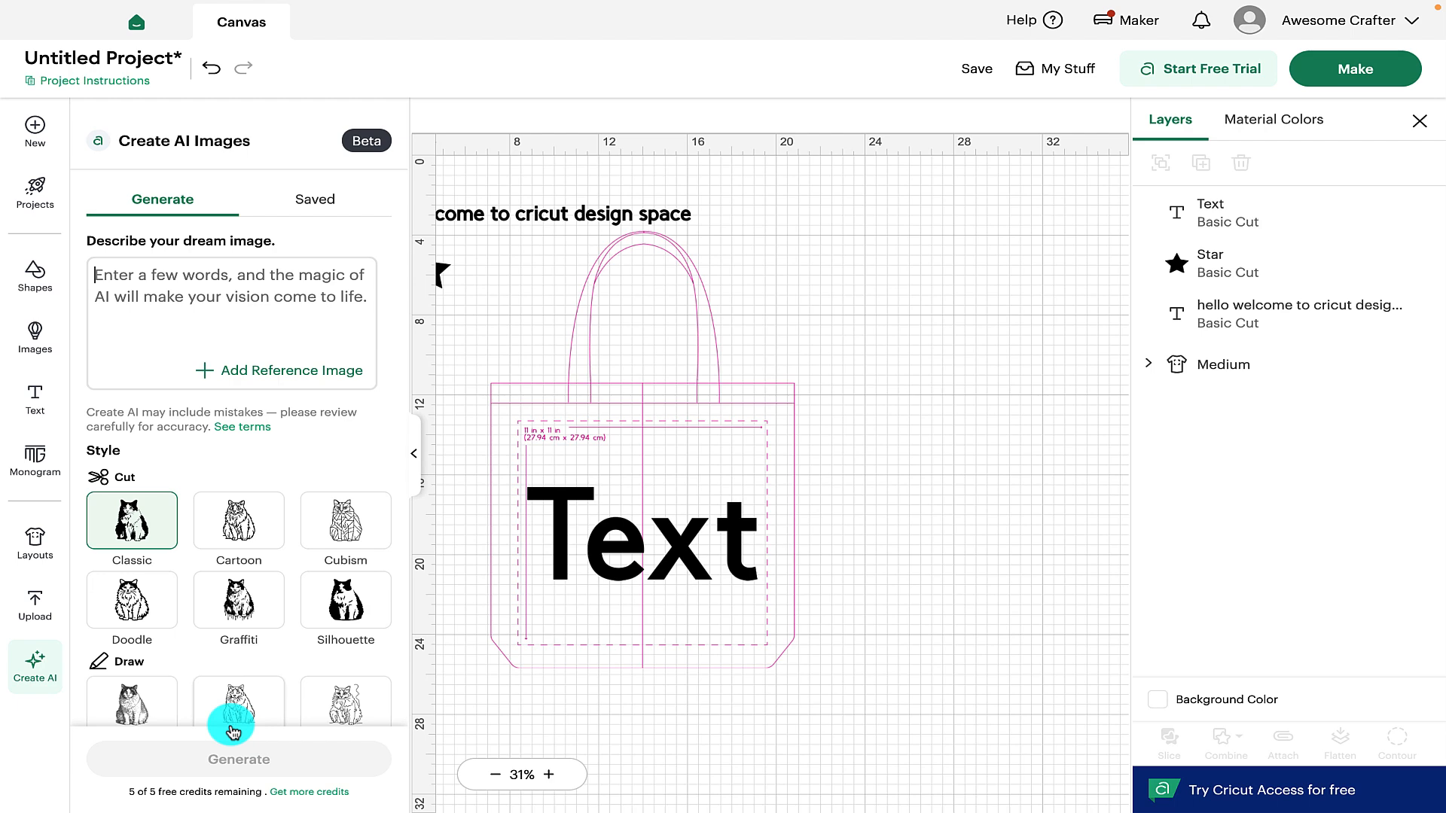
Collapse the Create AI Images panel to widen the canvas around the tote design
{"action": "left_click", "coordinate": [412, 454]}
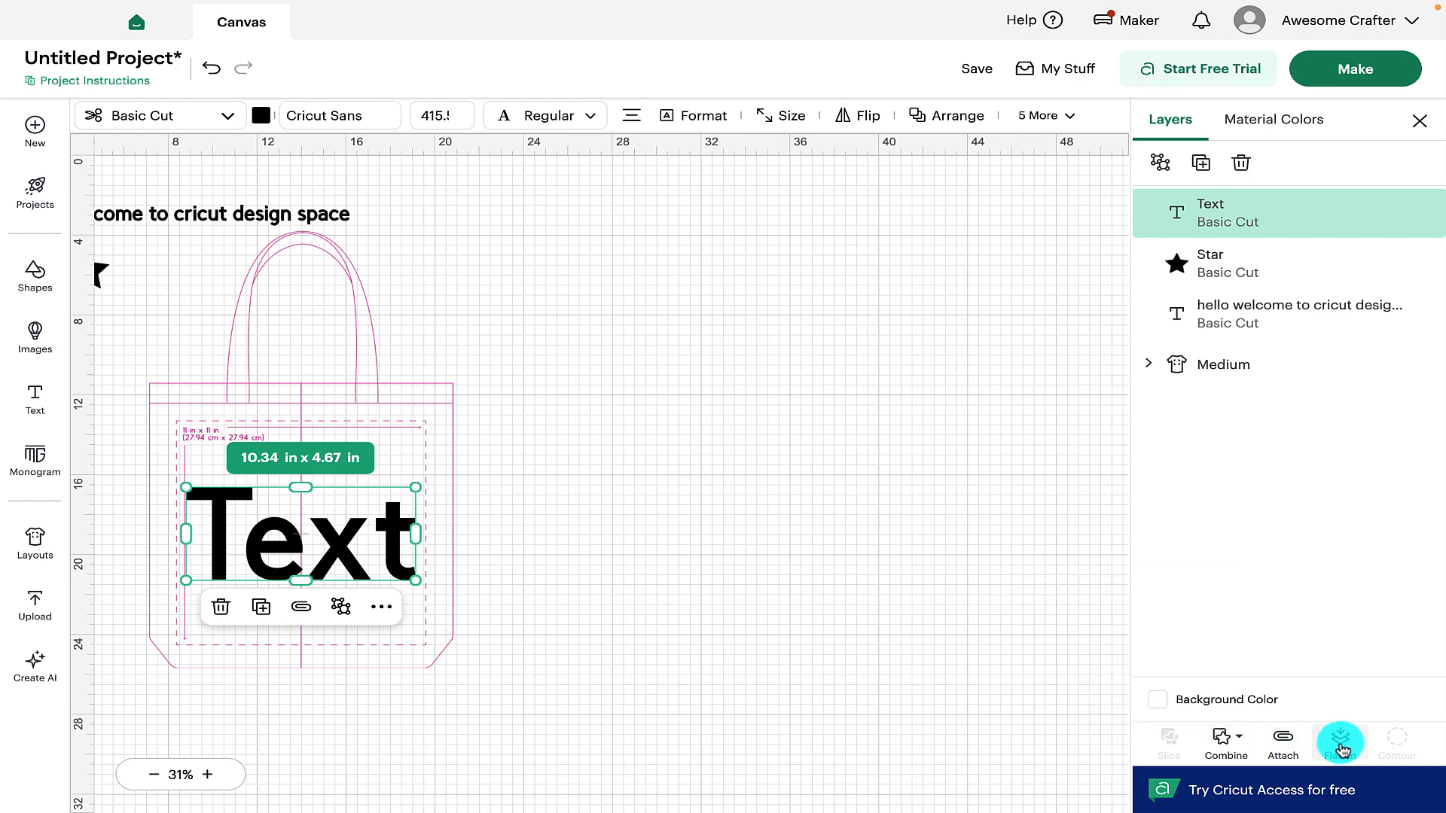
Duplicate the star, place the copy below the original, and select both stars
{"action": "scroll", "coordinate": [490, 479], "scroll_direction": "left", "scroll_amount": 3}
{"action": "left_click", "coordinate": [190, 267]}
{"action": "right_click", "coordinate": [179, 276]}
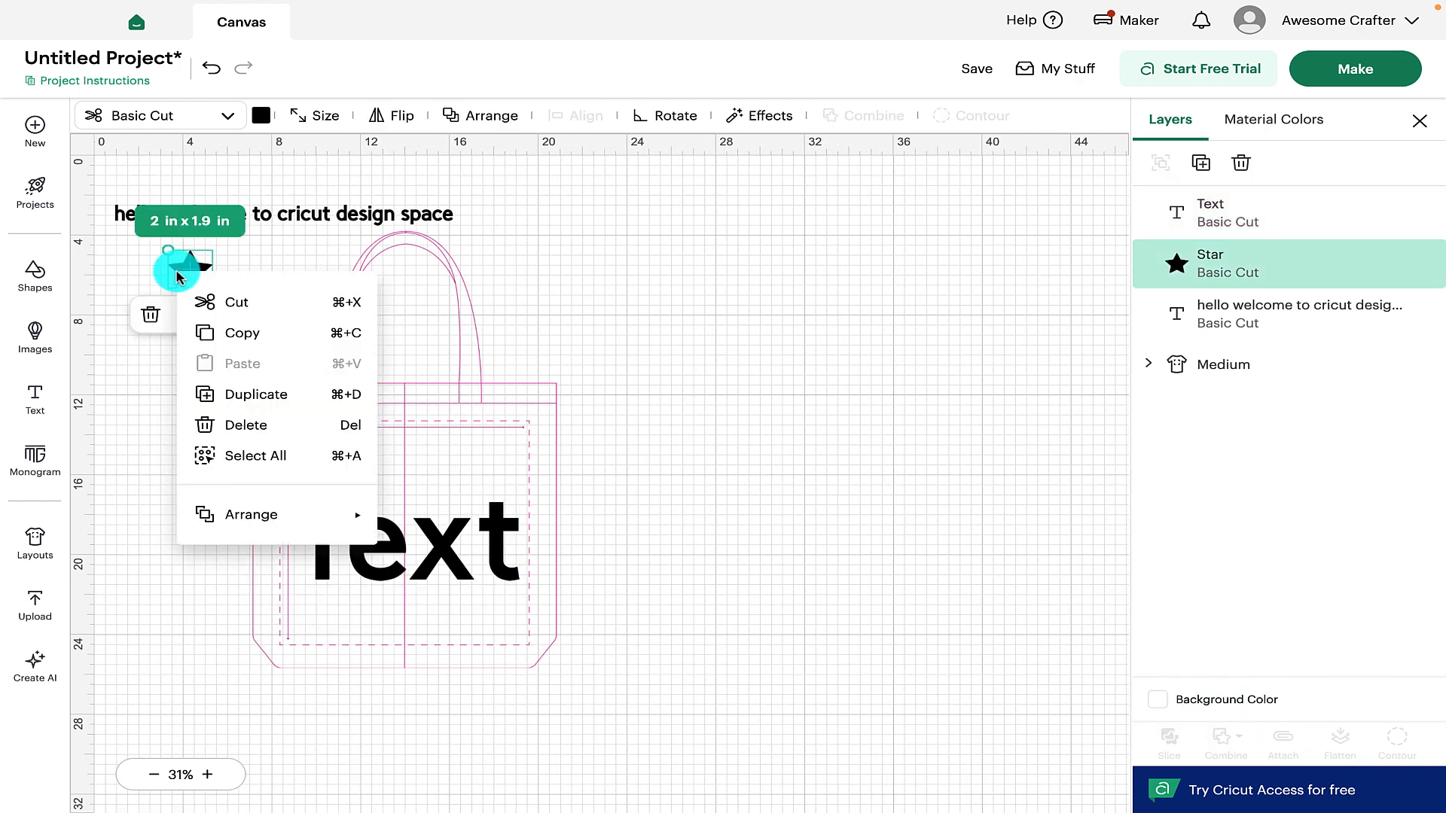
{"action": "left_click", "coordinate": [248, 391]}
{"action": "left_click_drag", "start_coordinate": [213, 296], "coordinate": [201, 346]}
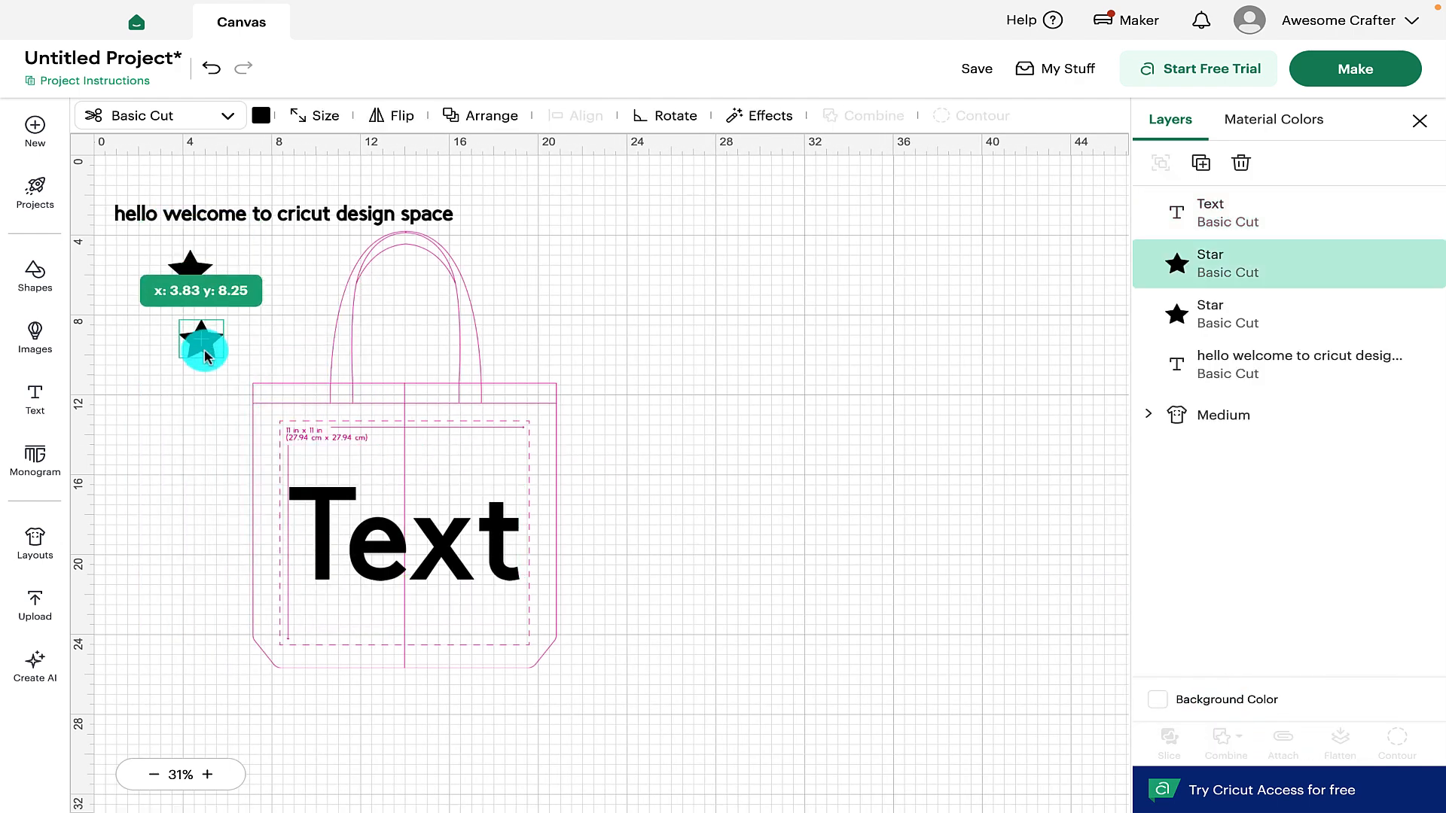
{"action": "left_click", "coordinate": [146, 238]}
{"action": "left_click_drag", "start_coordinate": [145, 238], "coordinate": [240, 407]}
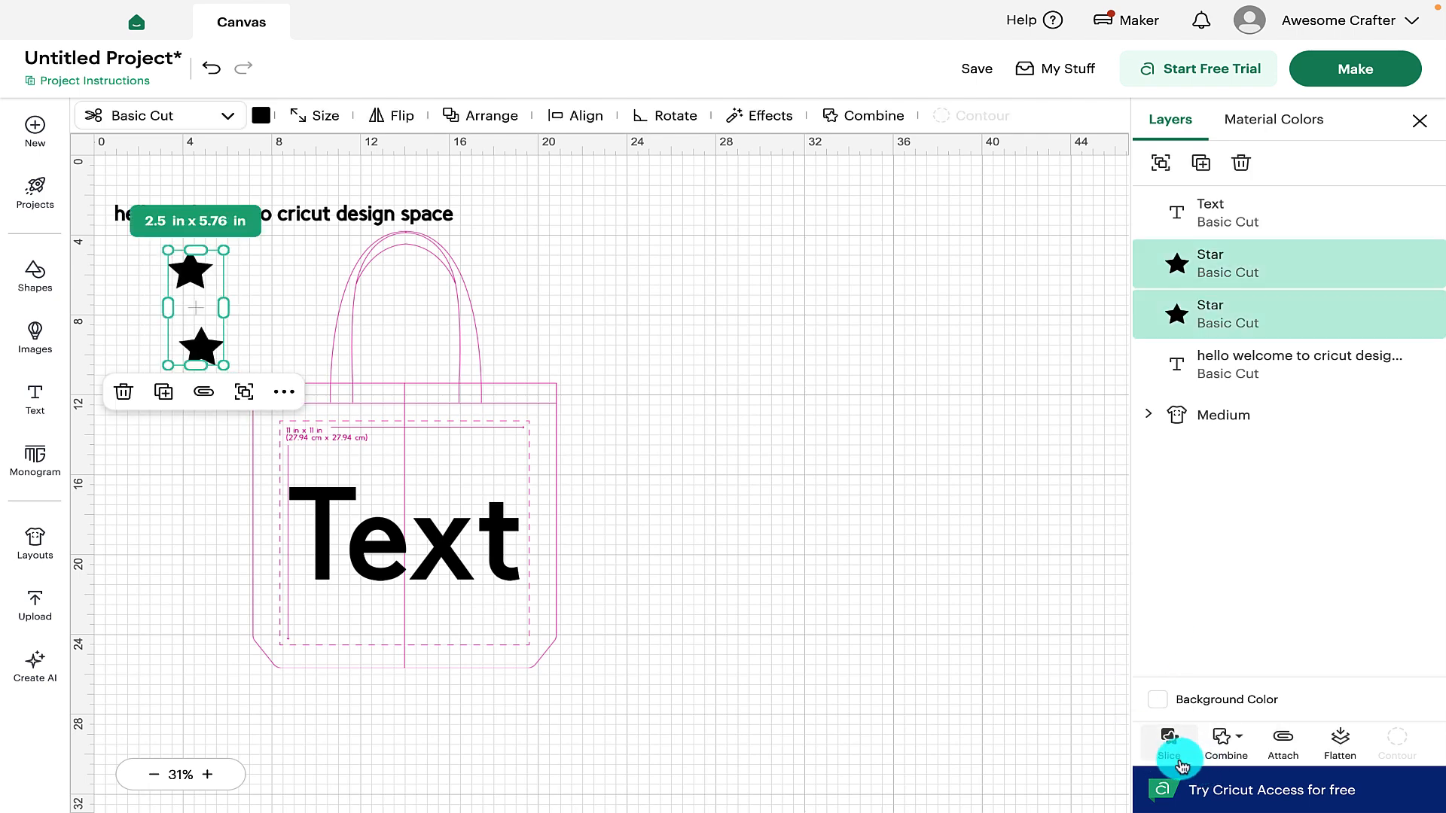